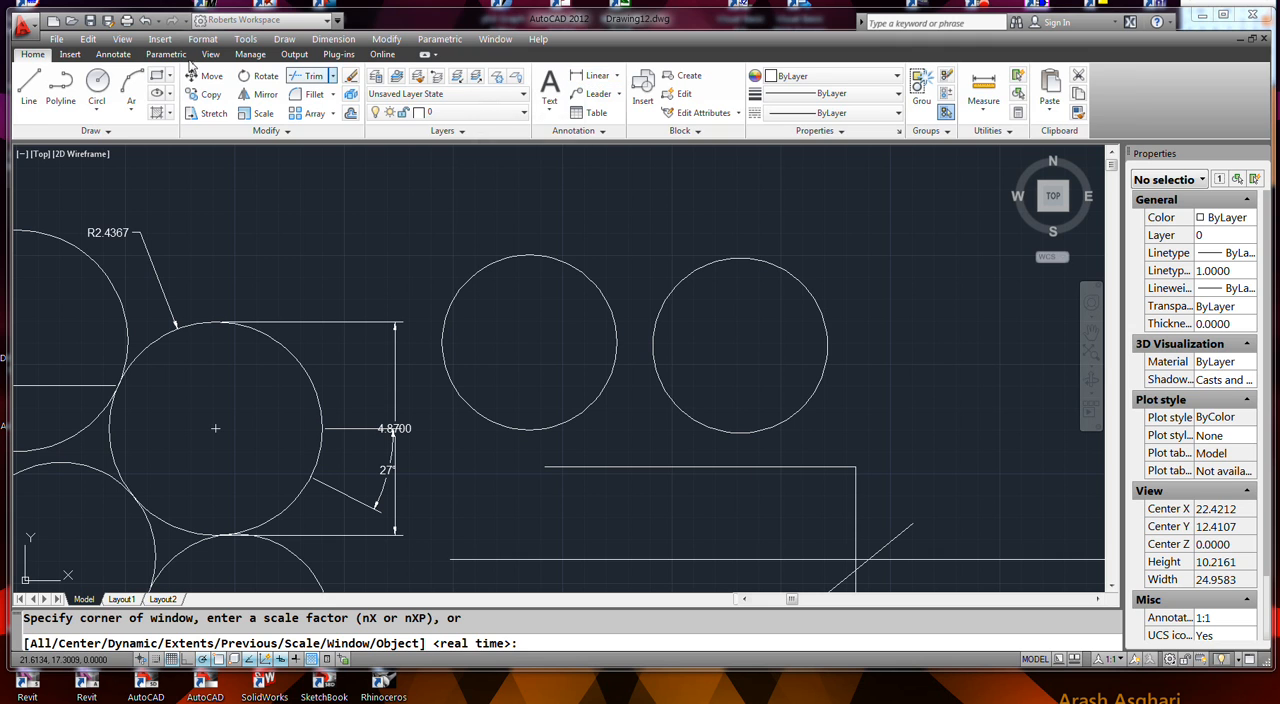
- Add an aligned dimension across the diameter of the left circle in the upper pair, placing it diagonally between the two circles
{"action": "left_click", "coordinate": [113, 54]}
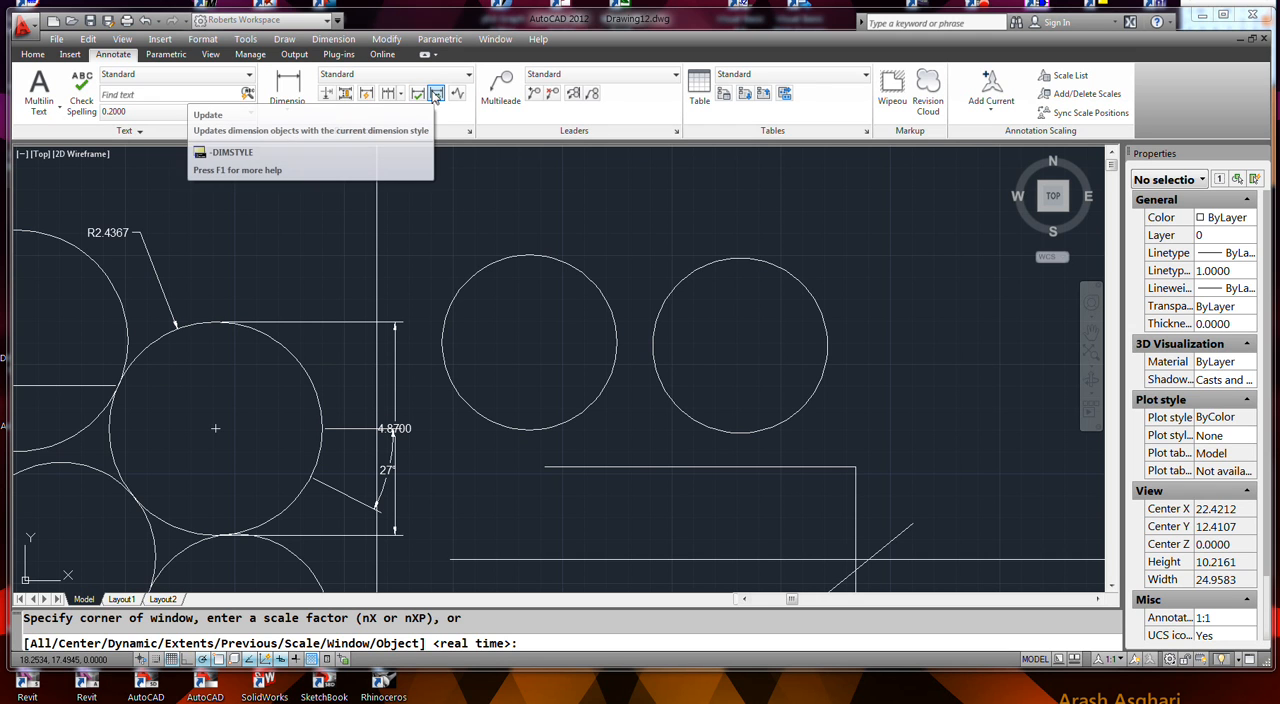
{"action": "left_click", "coordinate": [360, 78]}
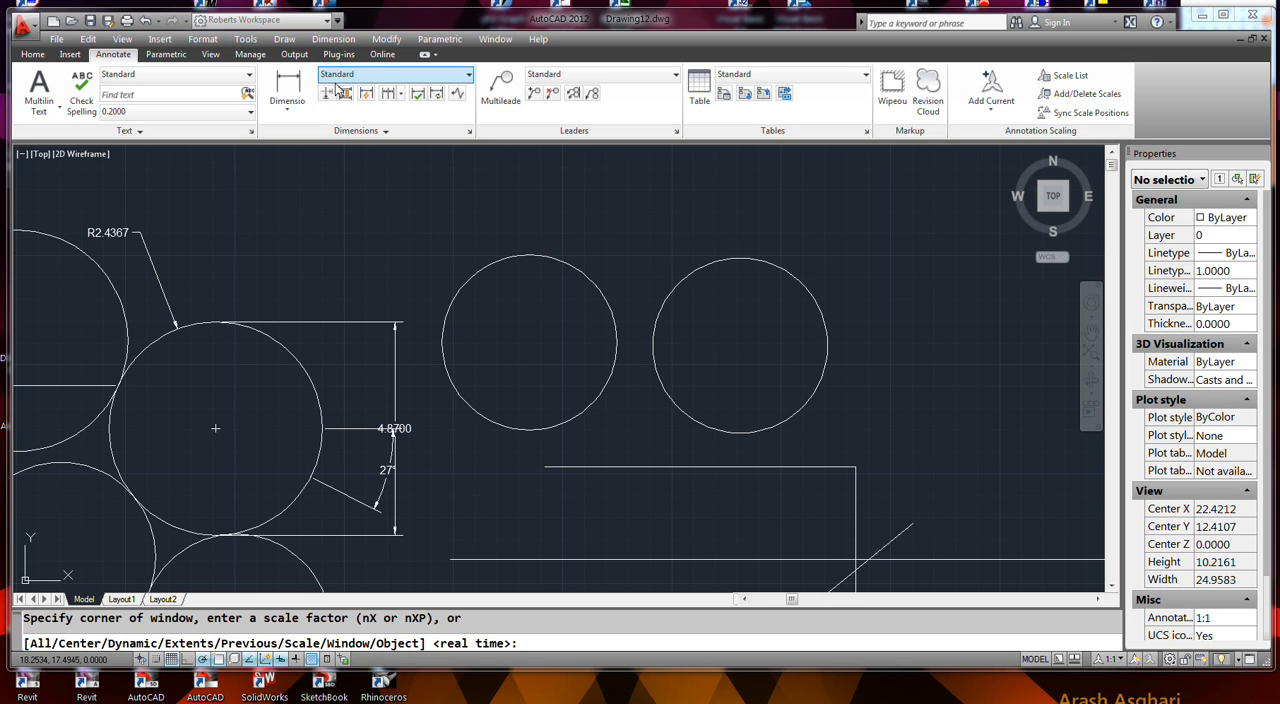
{"action": "left_click", "coordinate": [290, 106]}
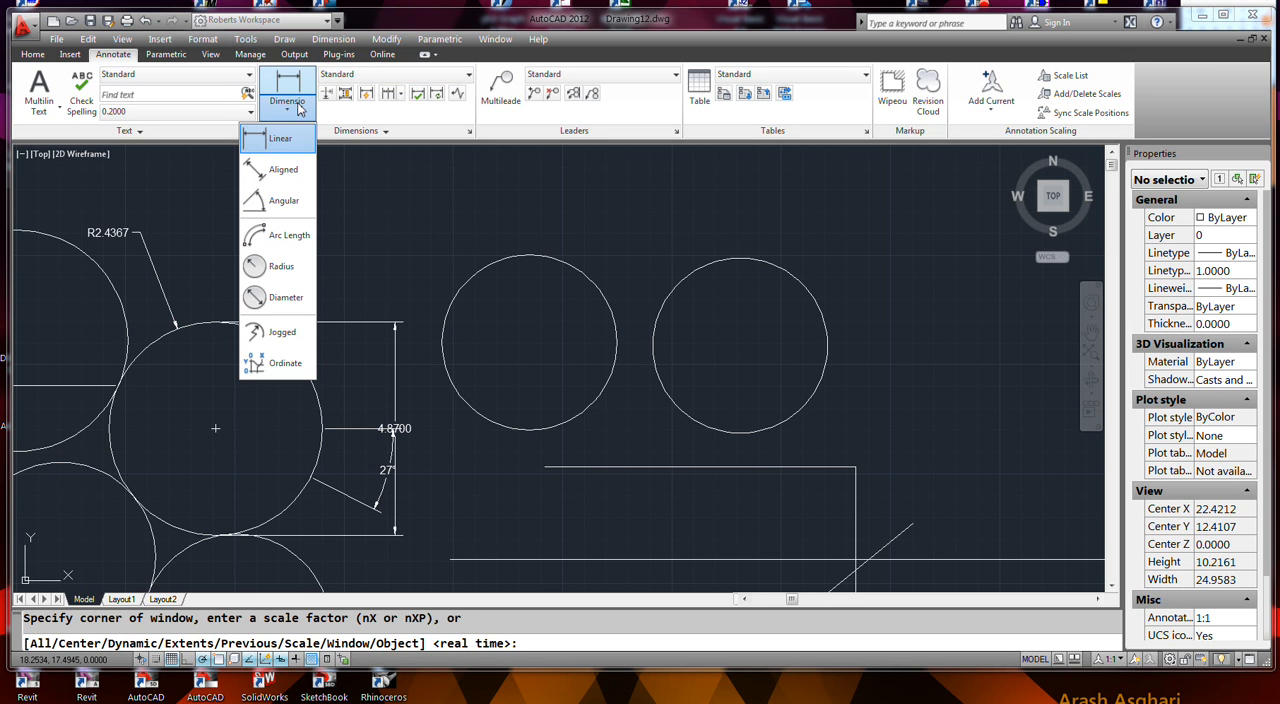
{"action": "left_click", "coordinate": [281, 170]}
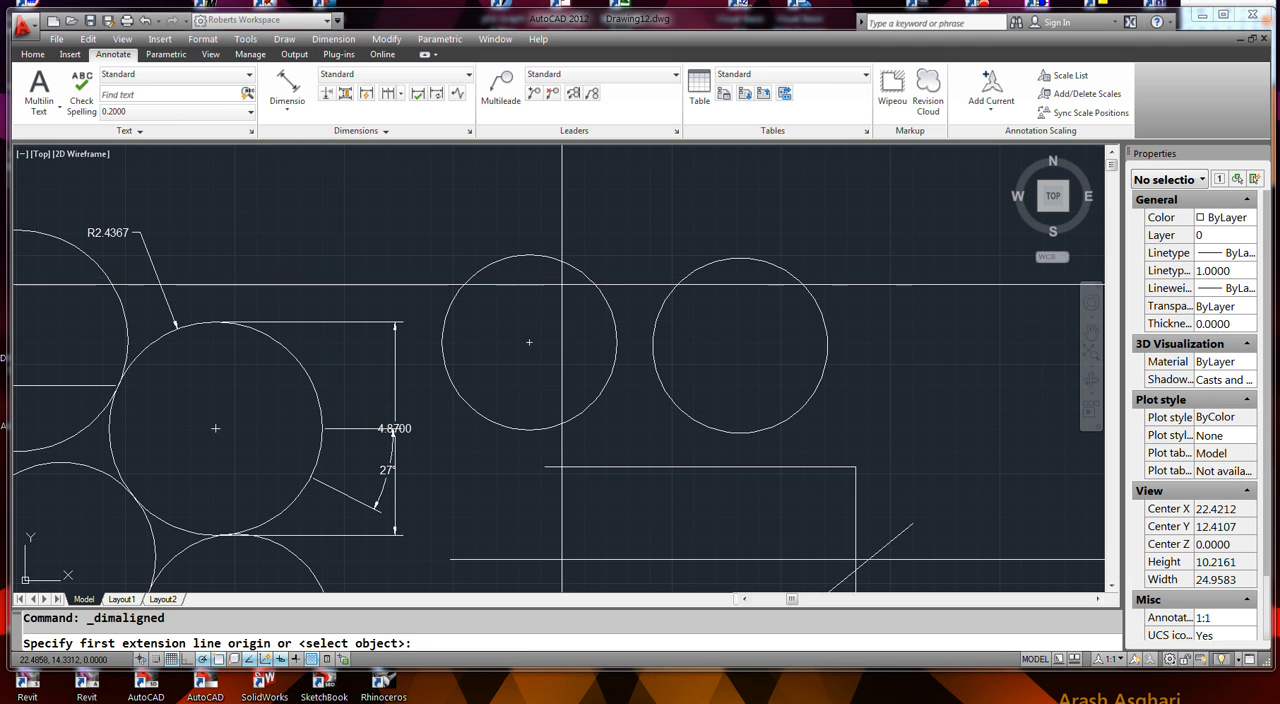
{"action": "left_click", "coordinate": [482, 265]}
{"action": "left_click", "coordinate": [584, 408]}
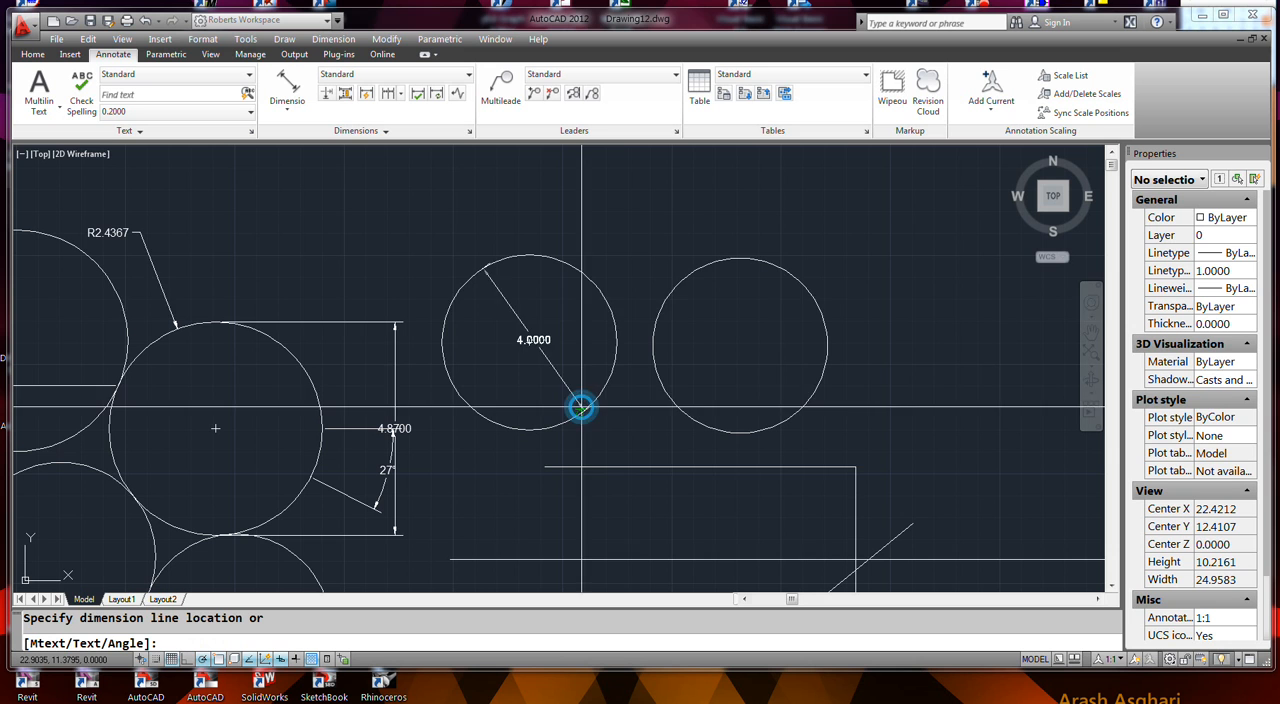
{"action": "left_click", "coordinate": [637, 272]}
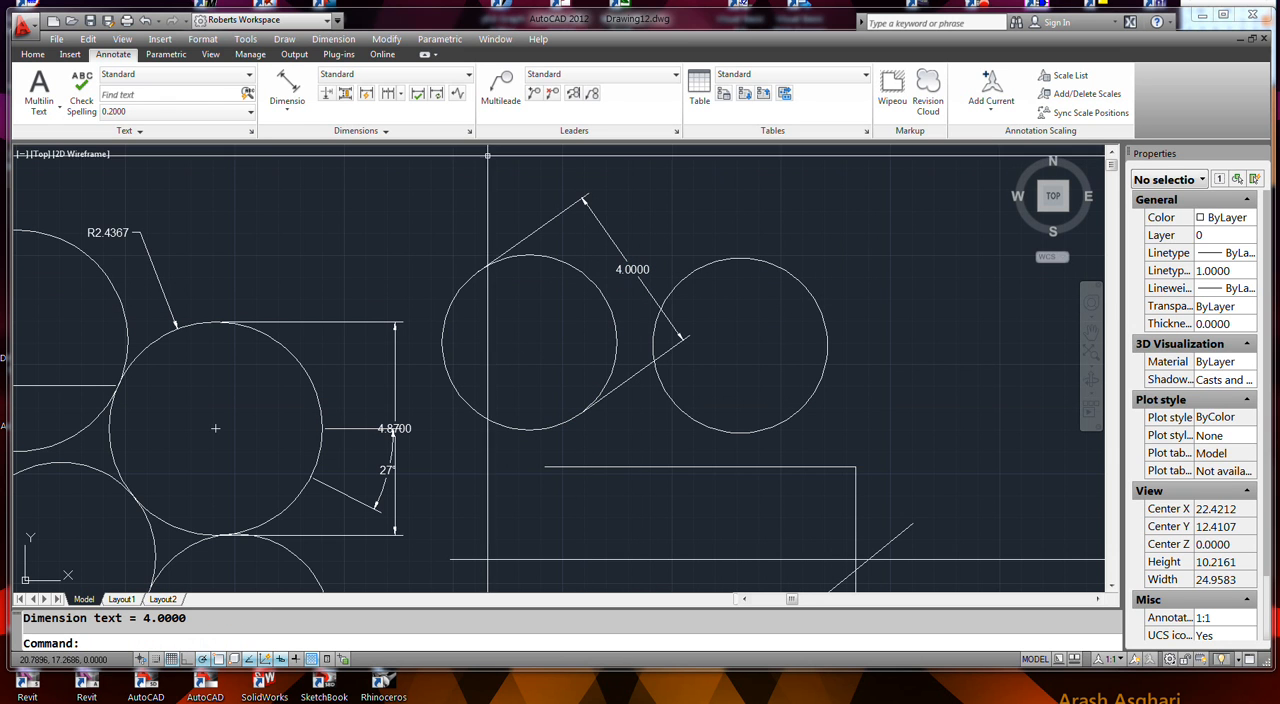
- Modify the Standard dimension style so its center marks are drawn as lines
{"action": "left_click", "coordinate": [469, 131]}
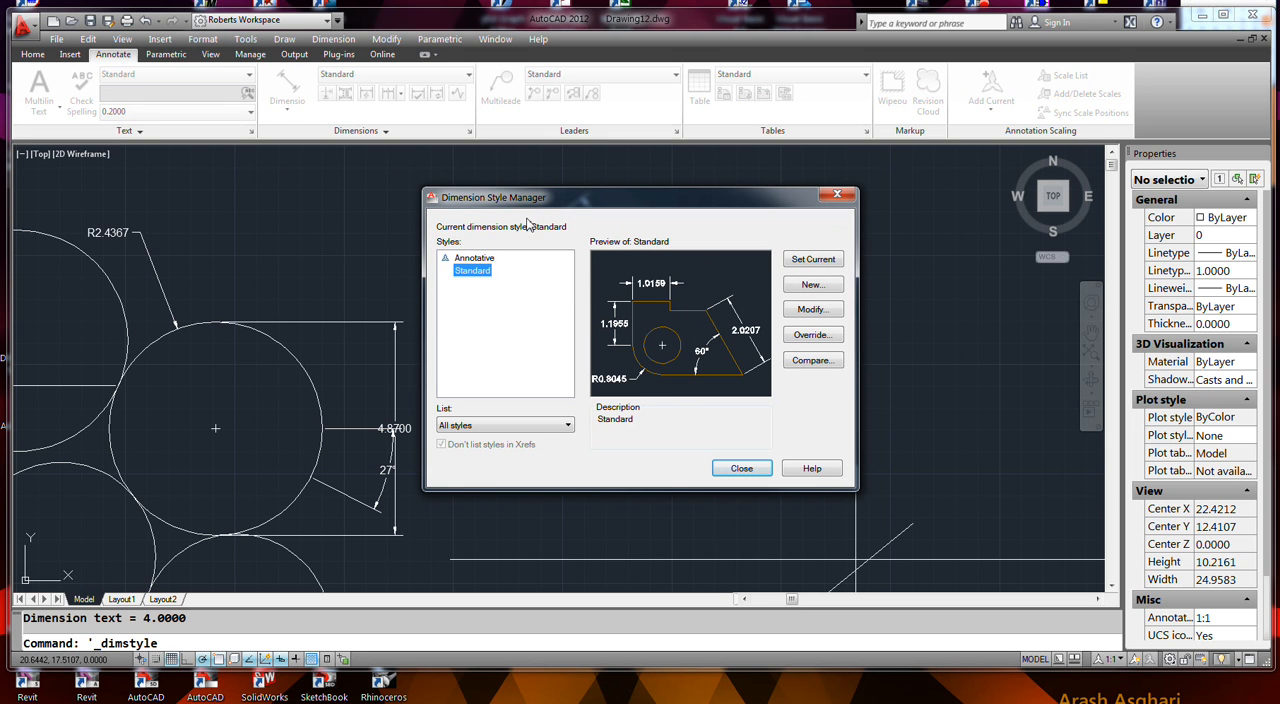
{"action": "left_click", "coordinate": [806, 311]}
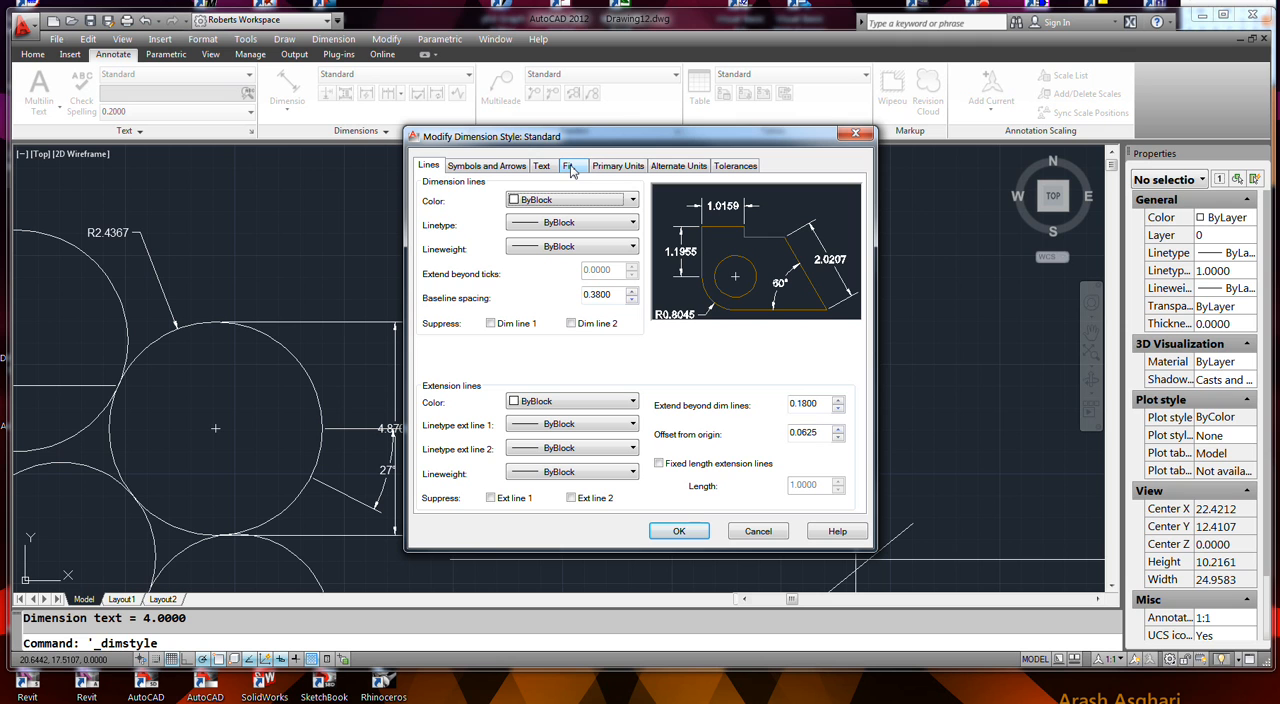
{"action": "left_click", "coordinate": [488, 166]}
{"action": "left_click", "coordinate": [436, 408]}
{"action": "left_click", "coordinate": [678, 531]}
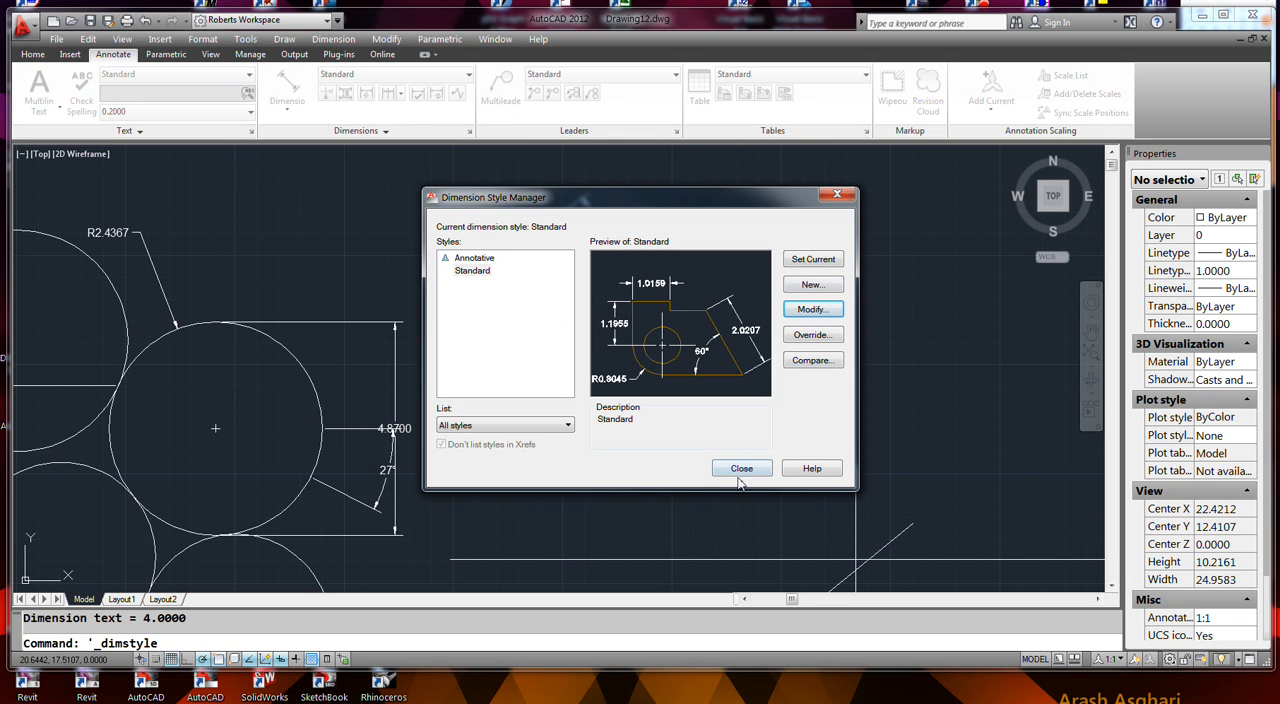
- Try linear dimension precisions of 0.000 and 0.00 in the Standard style, restore 0.0000 and close the dimension style settings
{"action": "left_click", "coordinate": [812, 311]}
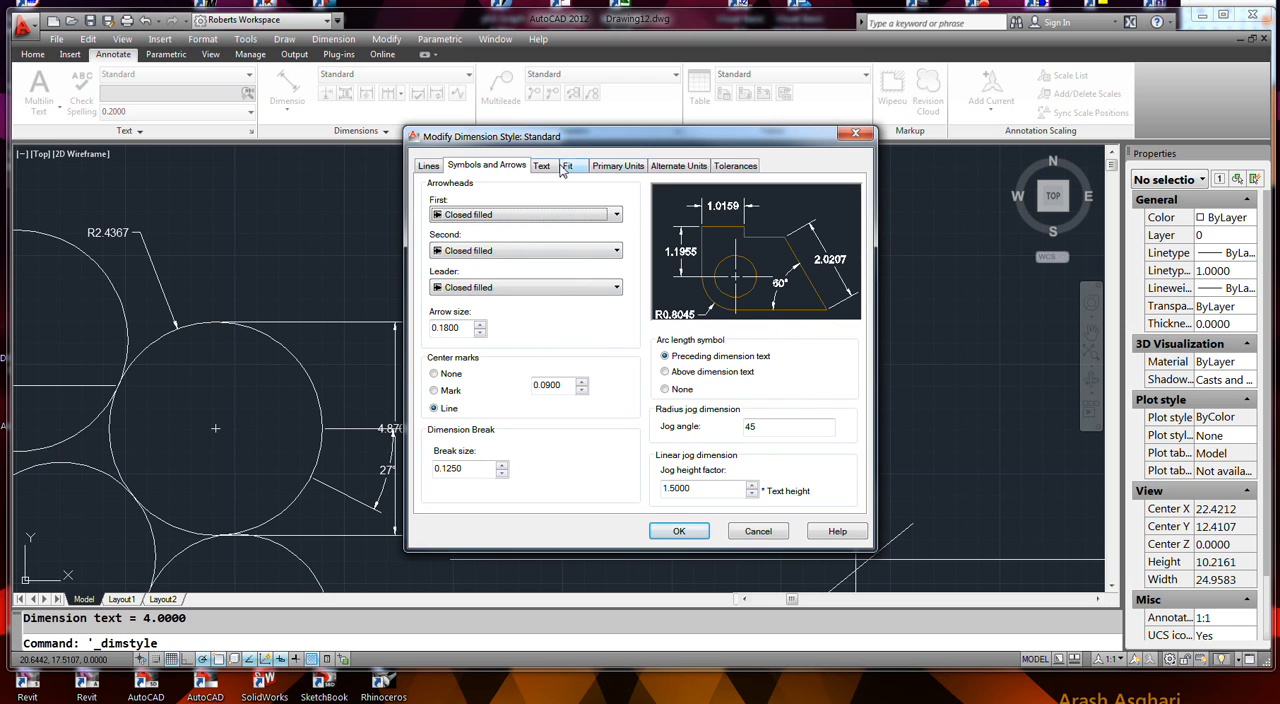
{"action": "left_click", "coordinate": [428, 166]}
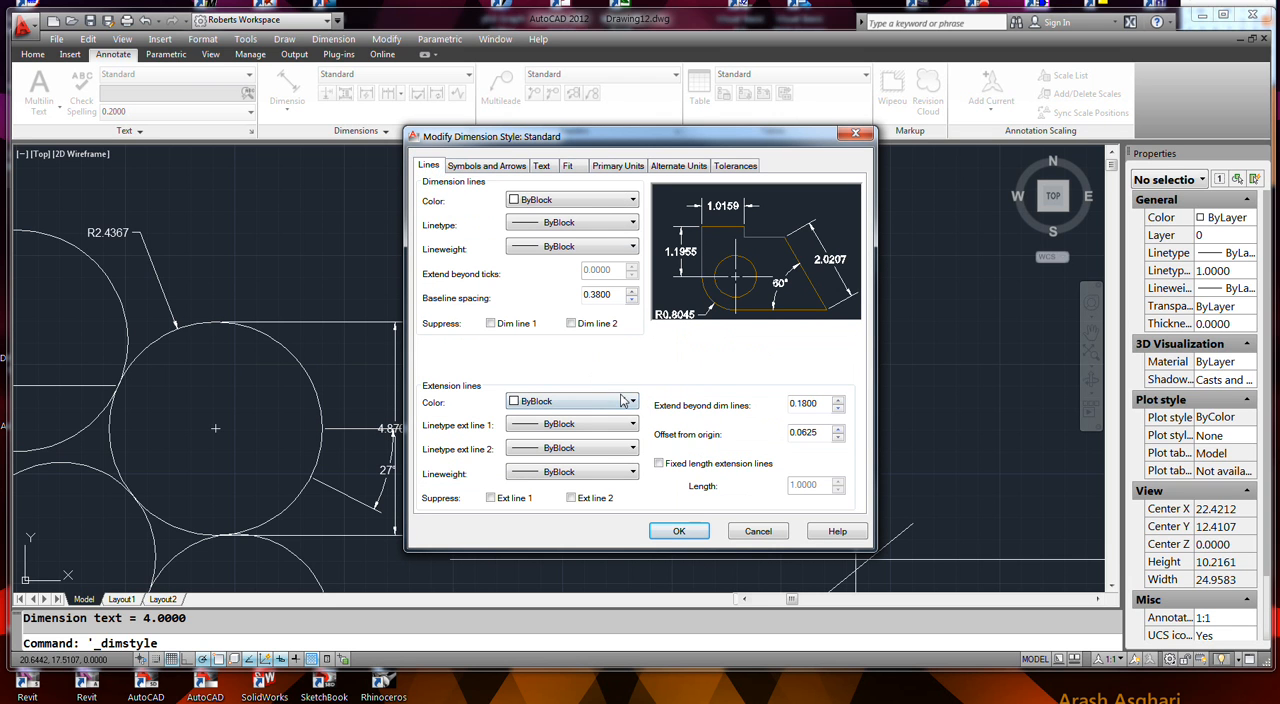
{"action": "left_click", "coordinate": [543, 167]}
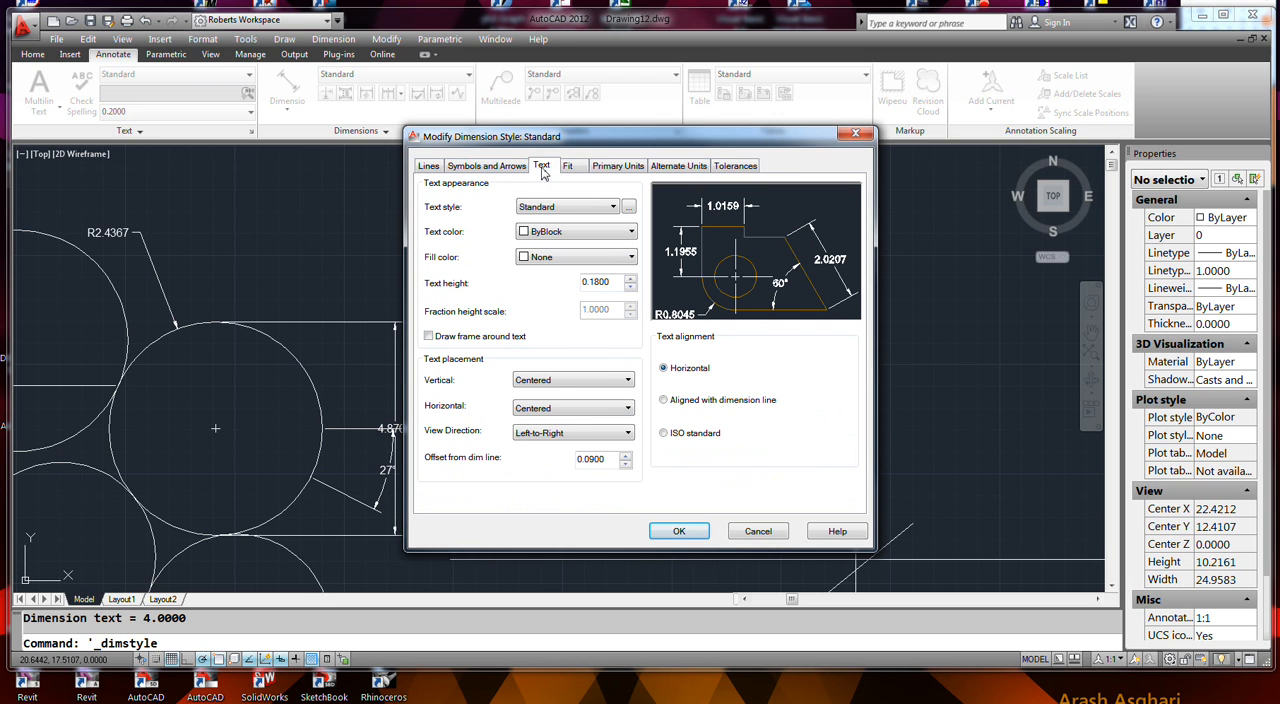
{"action": "left_click", "coordinate": [618, 166]}
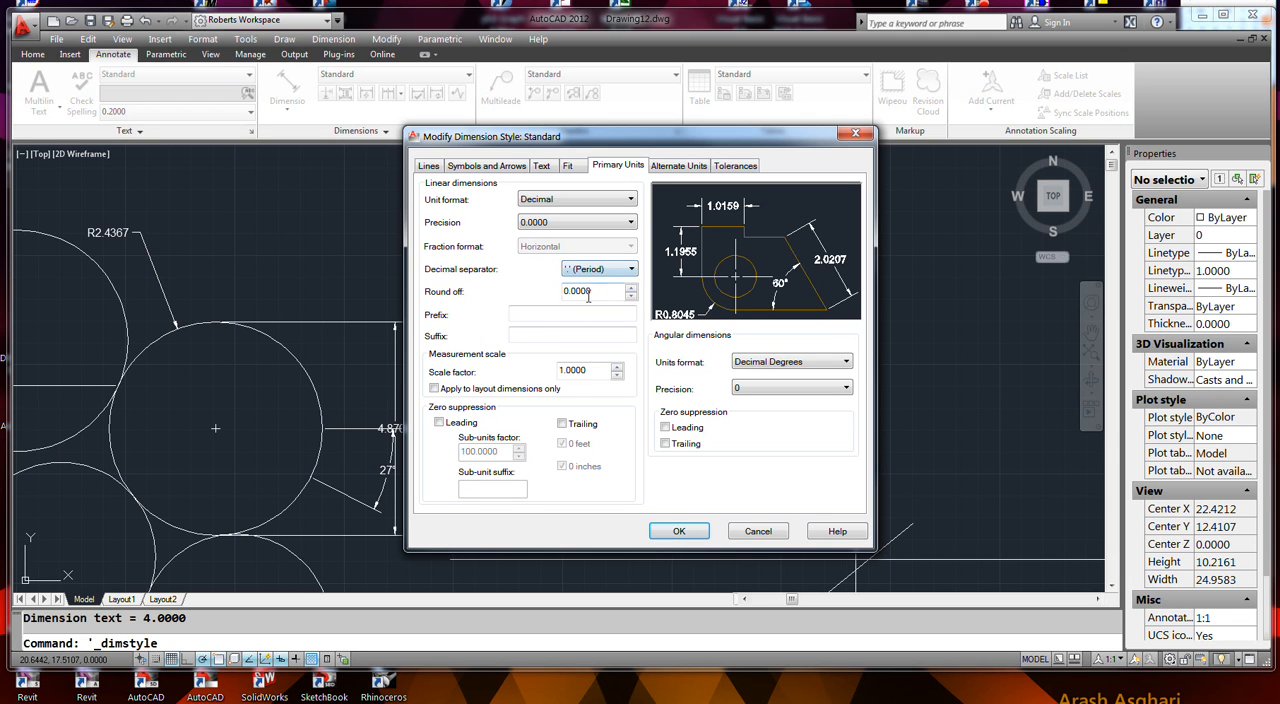
{"action": "left_click", "coordinate": [584, 226]}
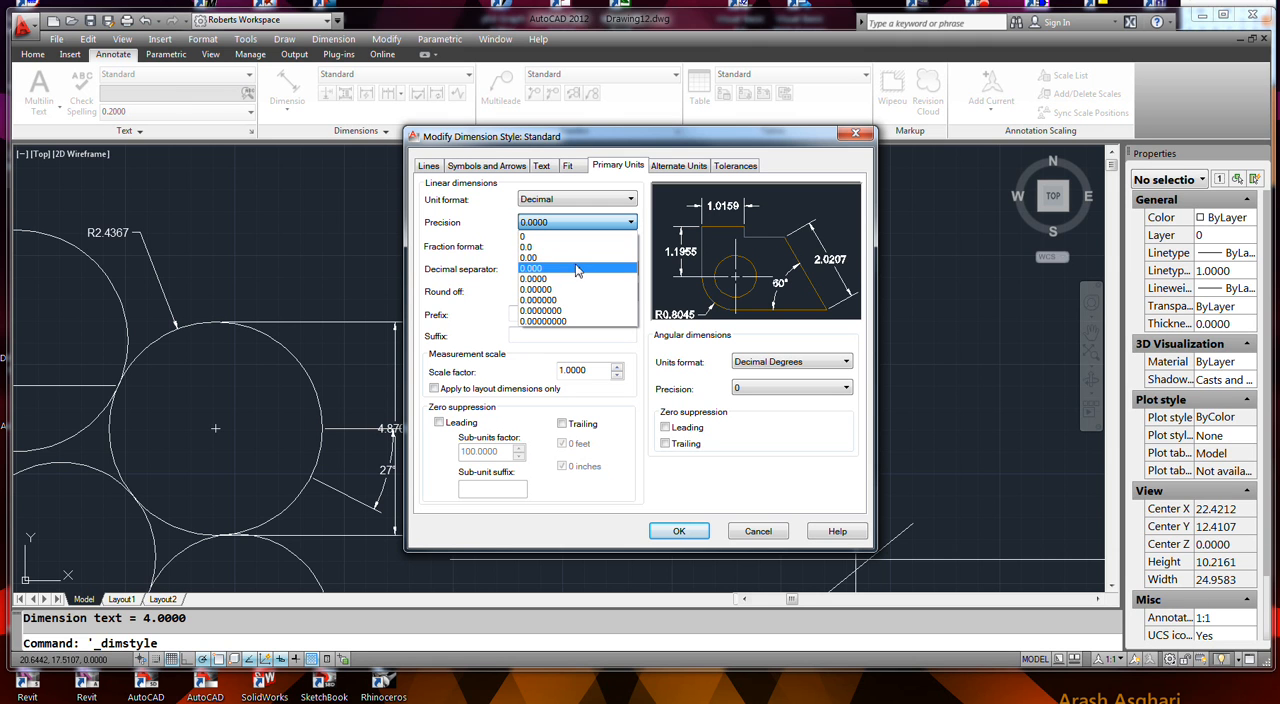
{"action": "left_click", "coordinate": [572, 268]}
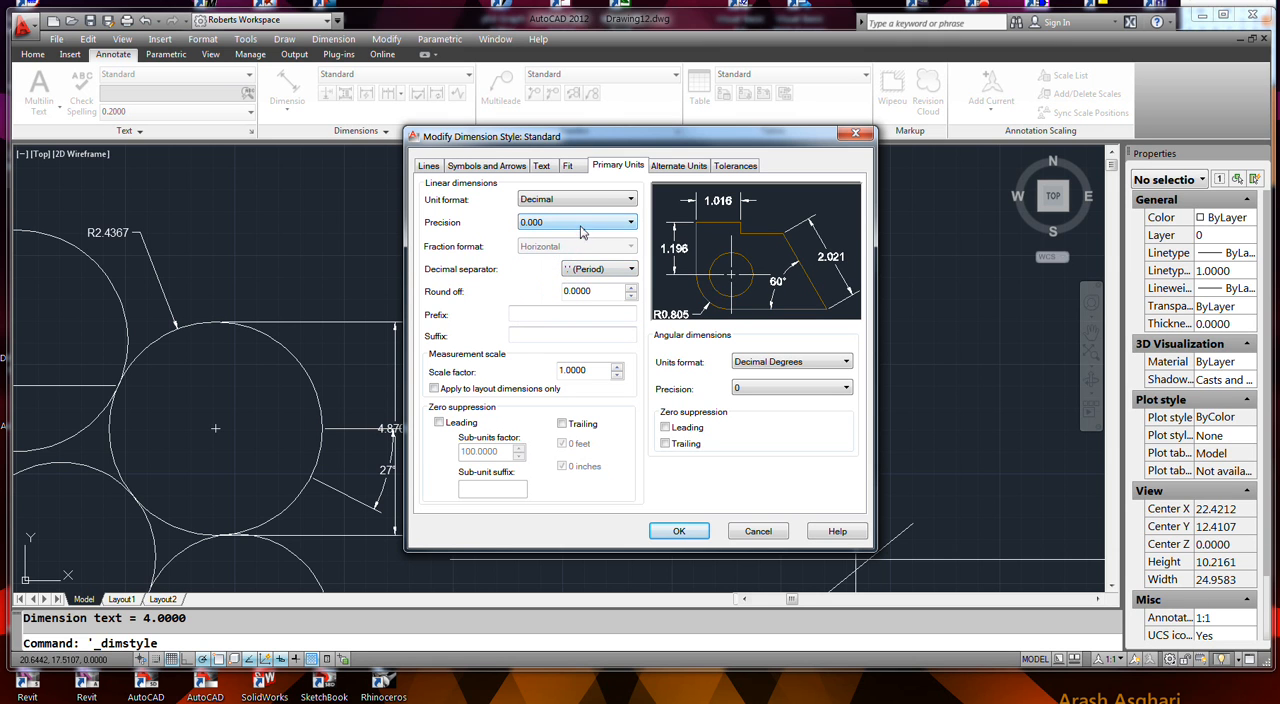
{"action": "left_click", "coordinate": [584, 226]}
{"action": "left_click", "coordinate": [573, 261]}
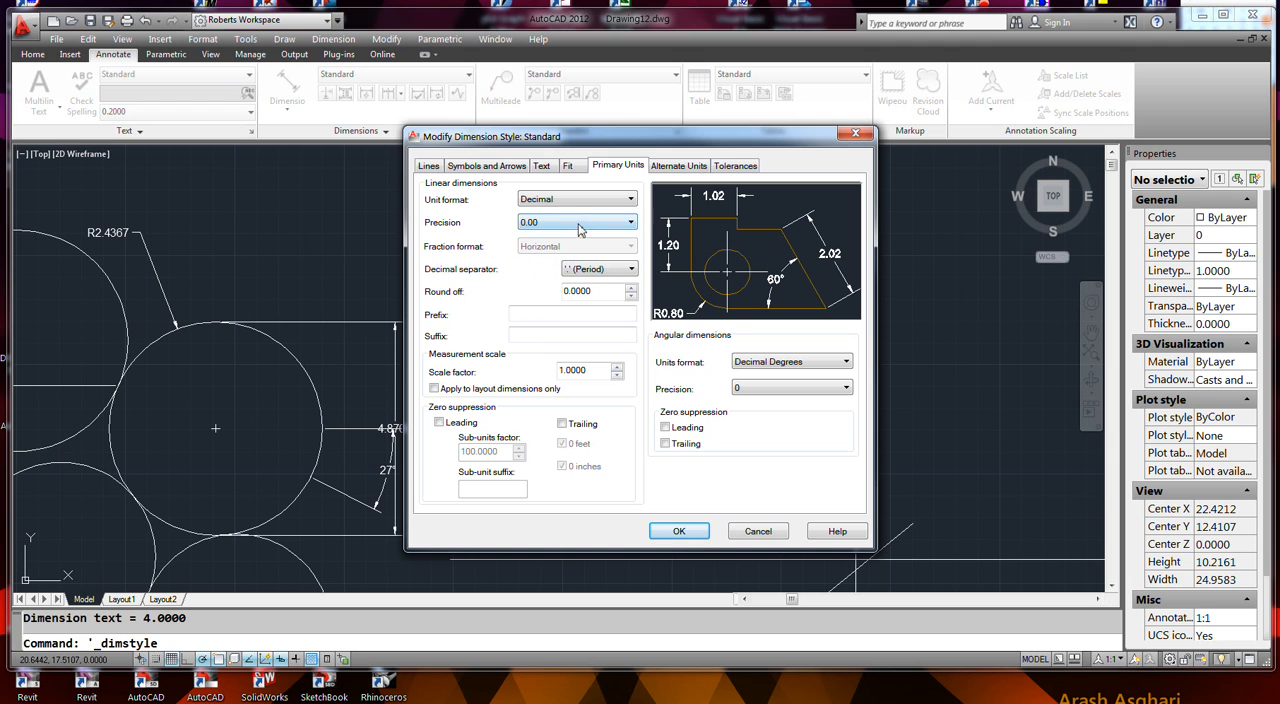
{"action": "left_click", "coordinate": [582, 224]}
{"action": "left_click", "coordinate": [575, 280]}
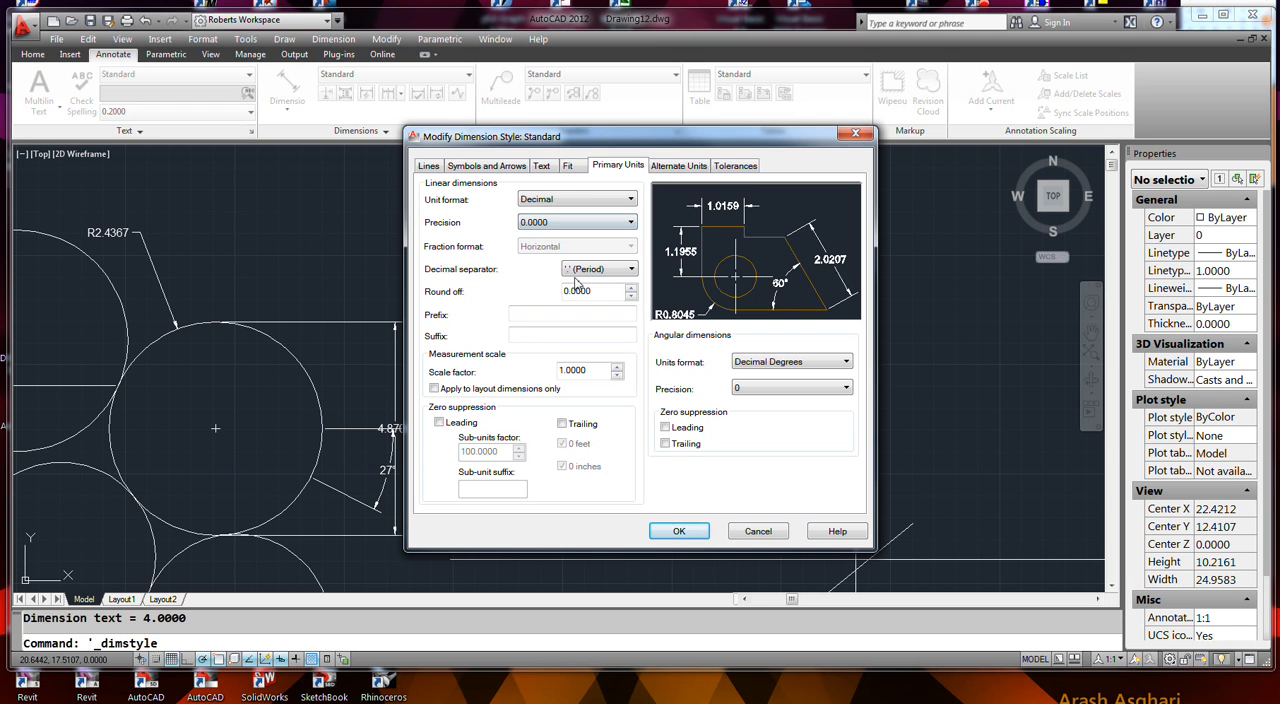
{"action": "left_click", "coordinate": [683, 533]}
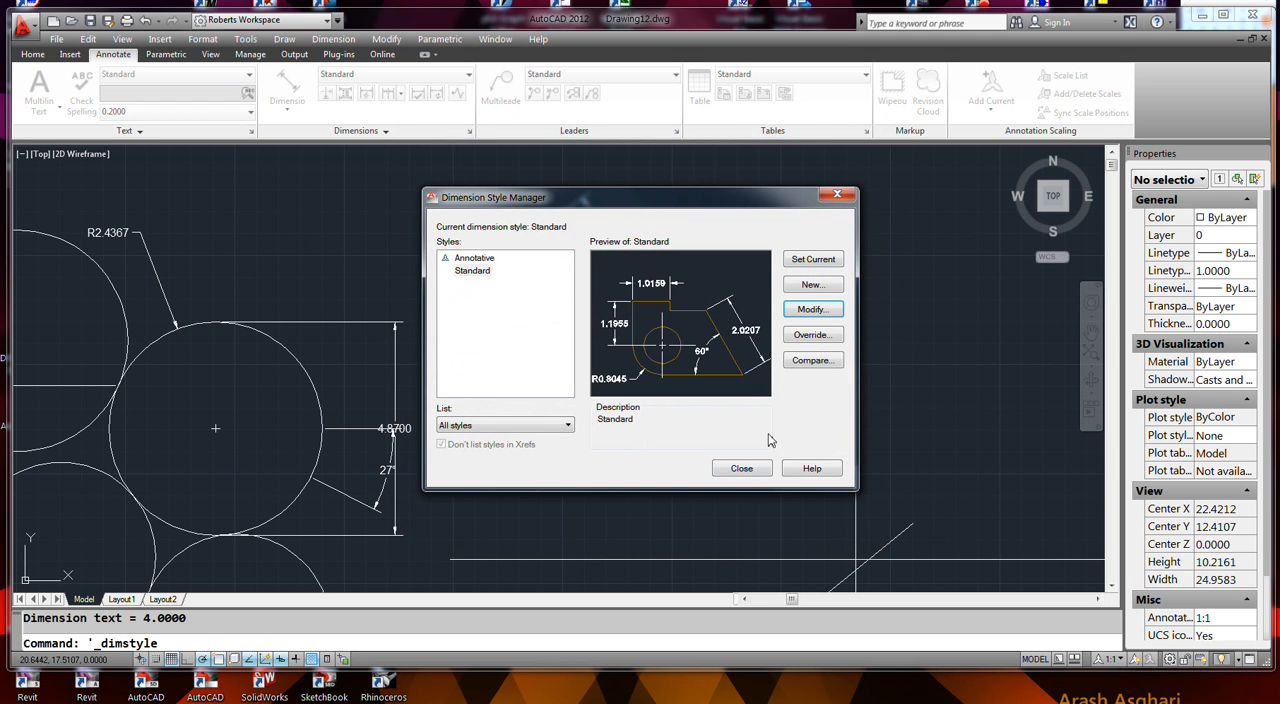
{"action": "left_click", "coordinate": [741, 468]}
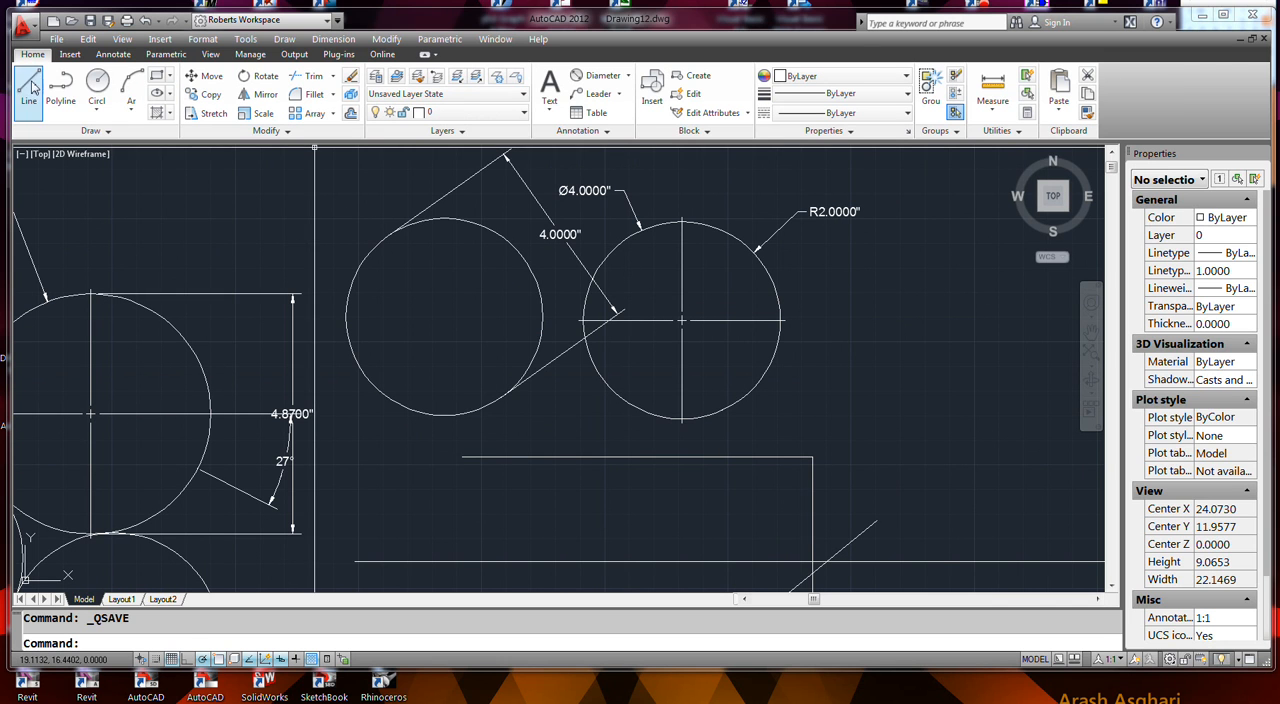
- Draw a line starting beside the circle with the R2.0000 dimension, ending at the relative coordinates @2,5
{"action": "left_click", "coordinate": [29, 86]}
{"action": "left_click", "coordinate": [818, 370]}
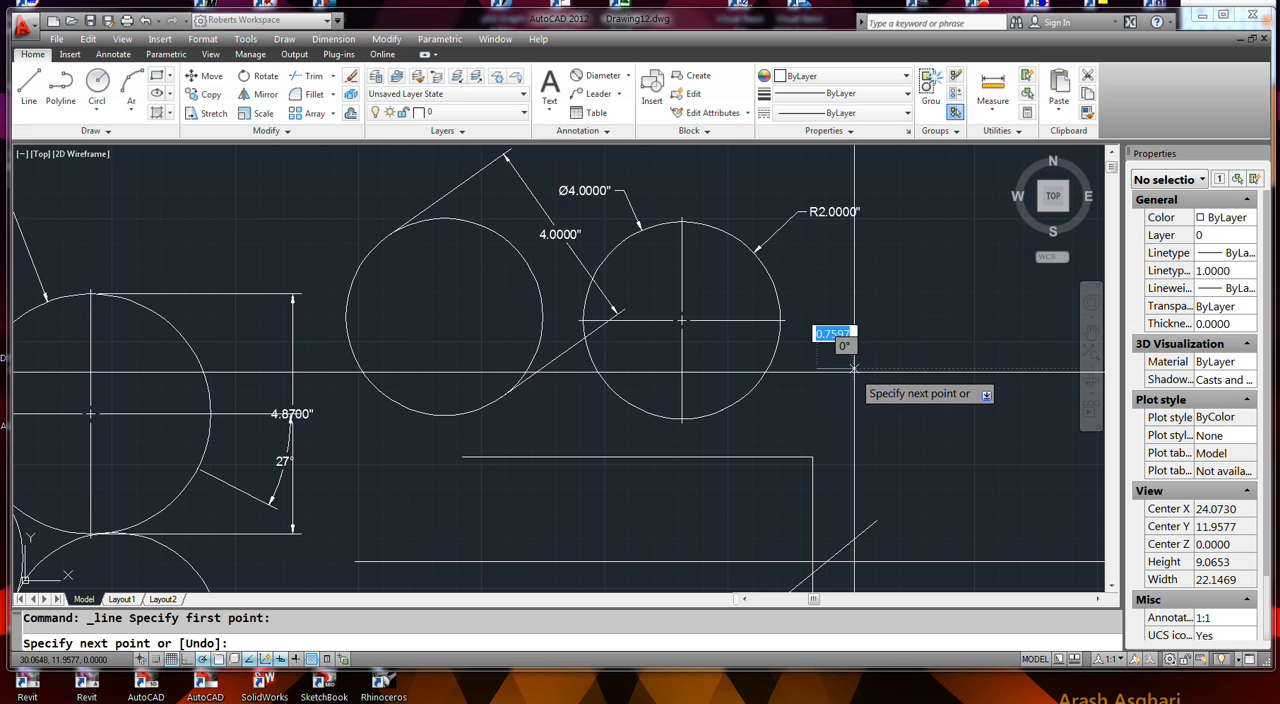
{"action": "type", "text": "@"}
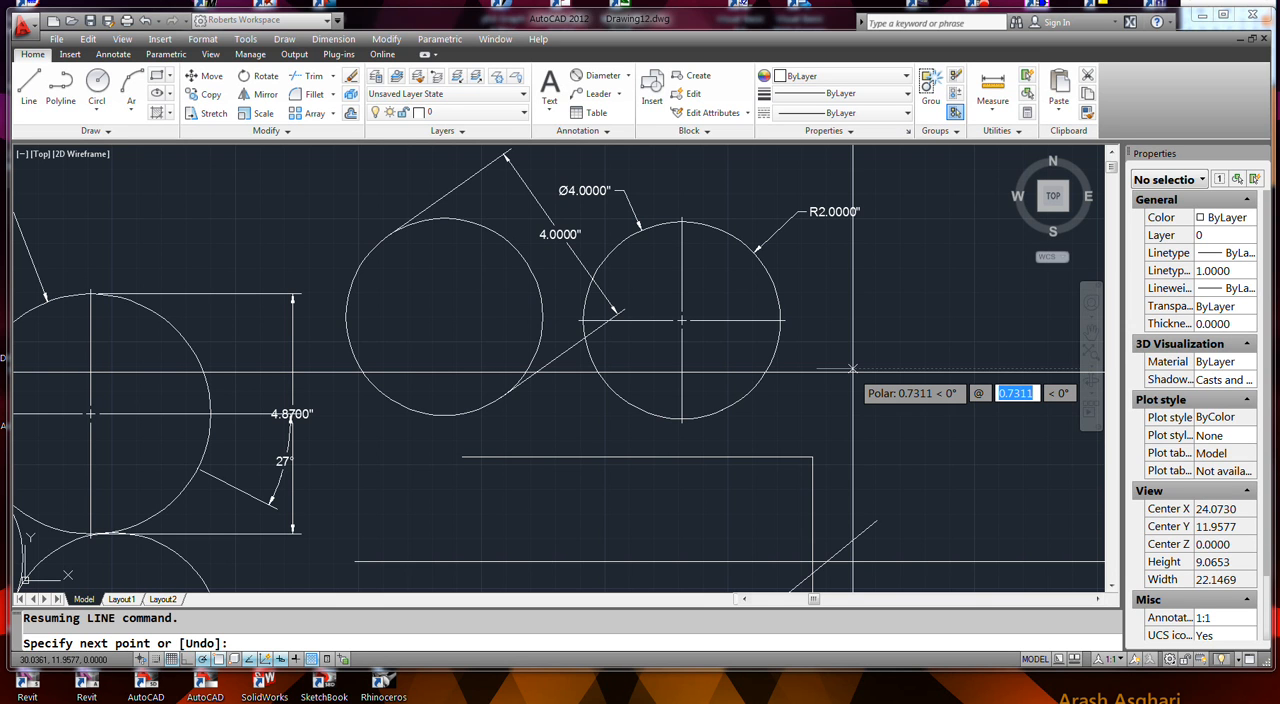
{"action": "type", "text": "2"}
{"action": "key", "text": "Tab"}
{"action": "type", "text": "5"}
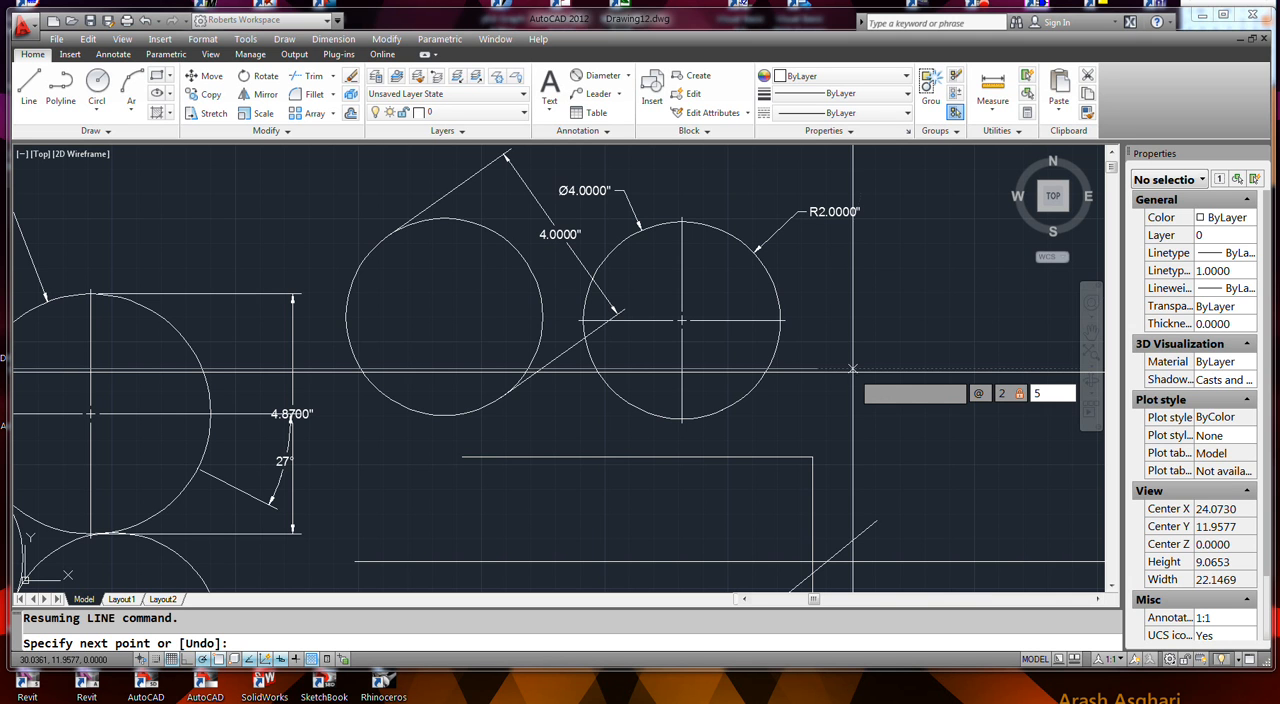
{"action": "key", "text": "Return"}
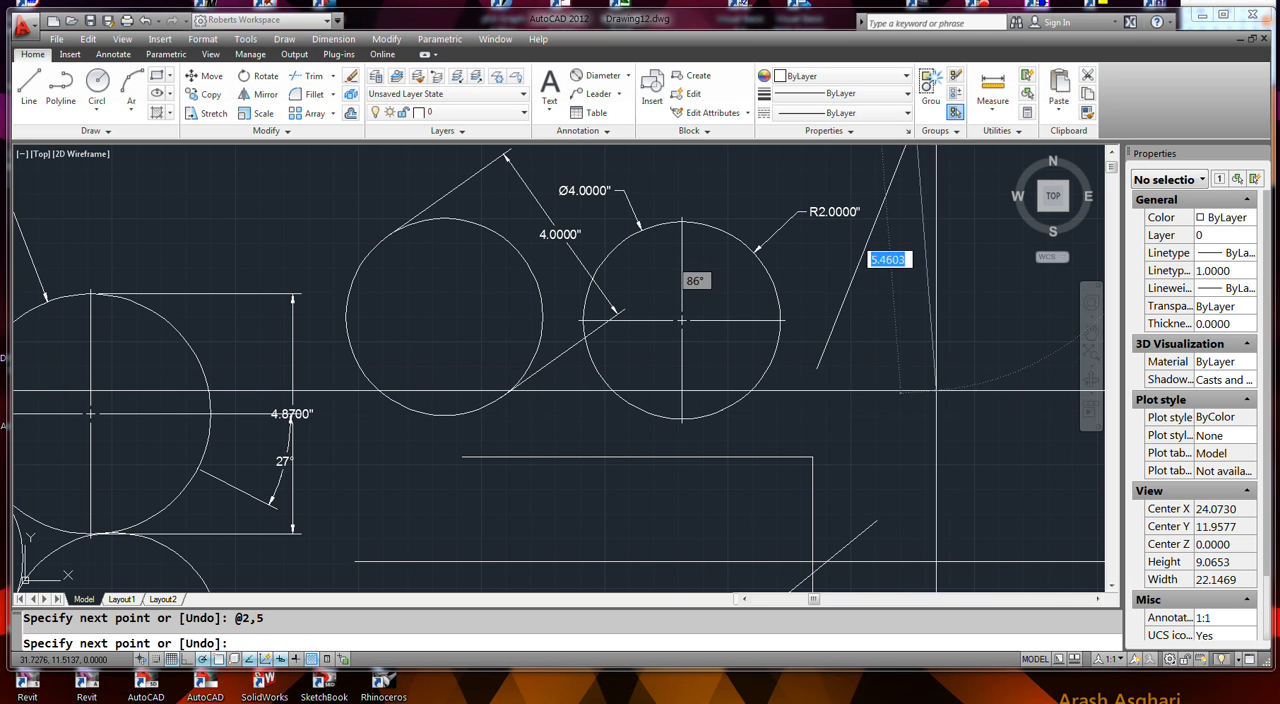
- Continue the line with a horizontal segment 5 units long at 0° from its upper end and finish it
{"action": "scroll", "coordinate": [890, 437], "scroll_direction": "down", "scroll_amount": 5}
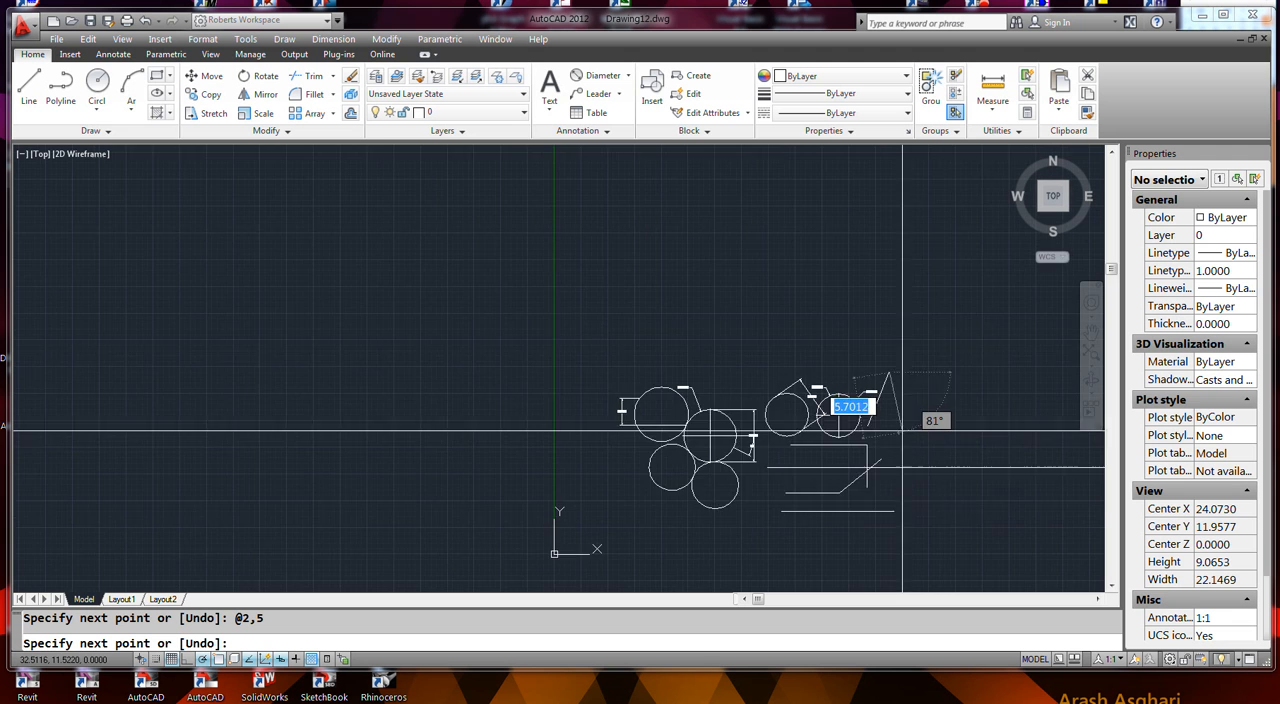
{"action": "scroll", "coordinate": [902, 430], "scroll_direction": "up", "scroll_amount": 5}
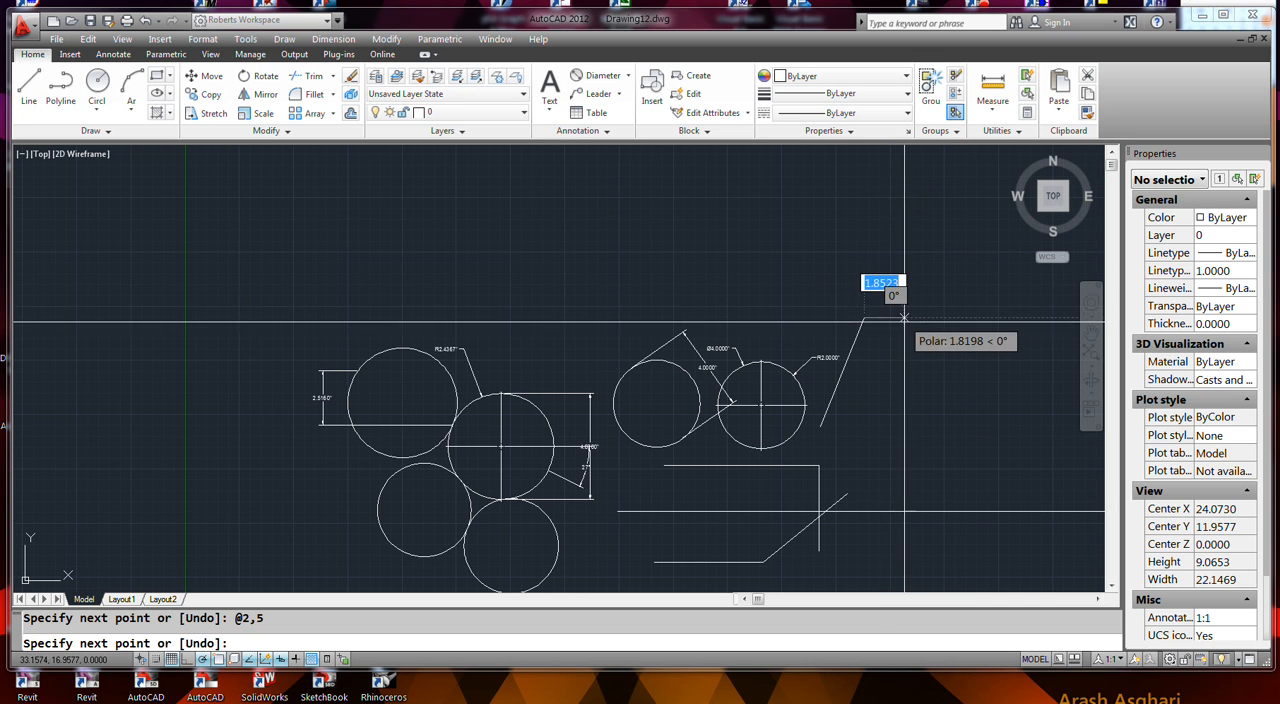
{"action": "type", "text": "5"}
{"action": "key", "text": "Return"}
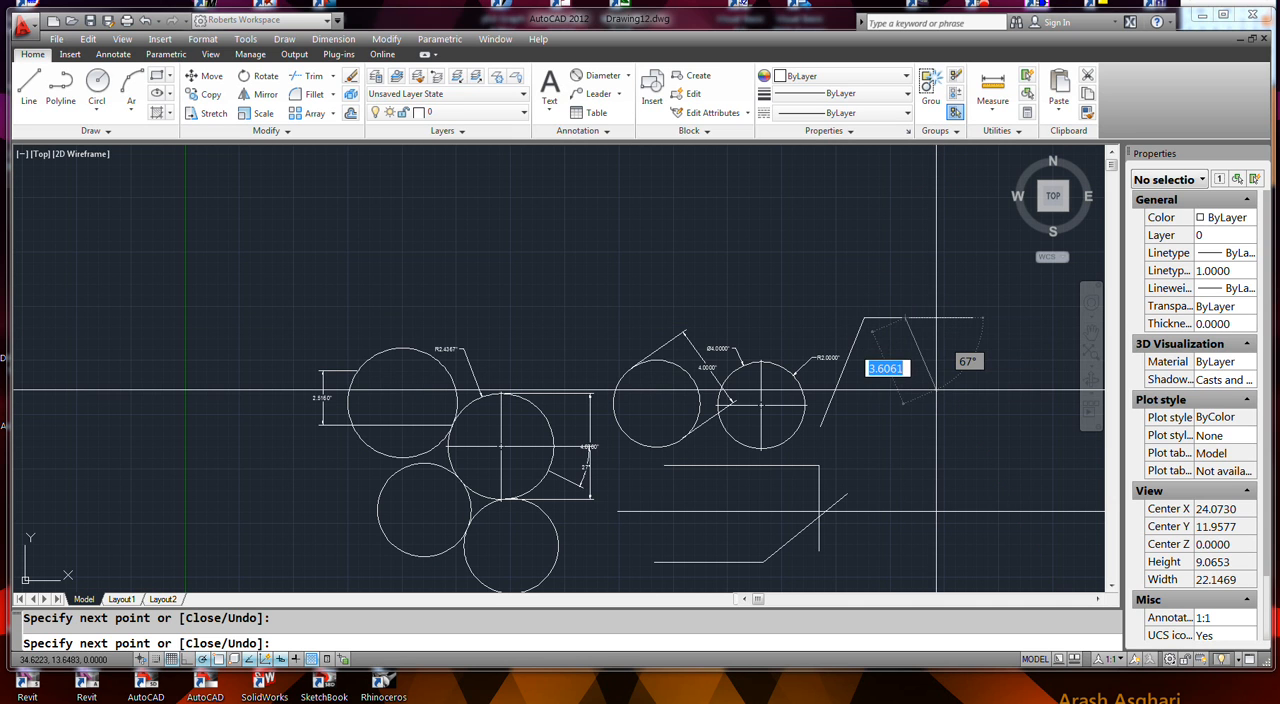
{"action": "right_click", "coordinate": [935, 389]}
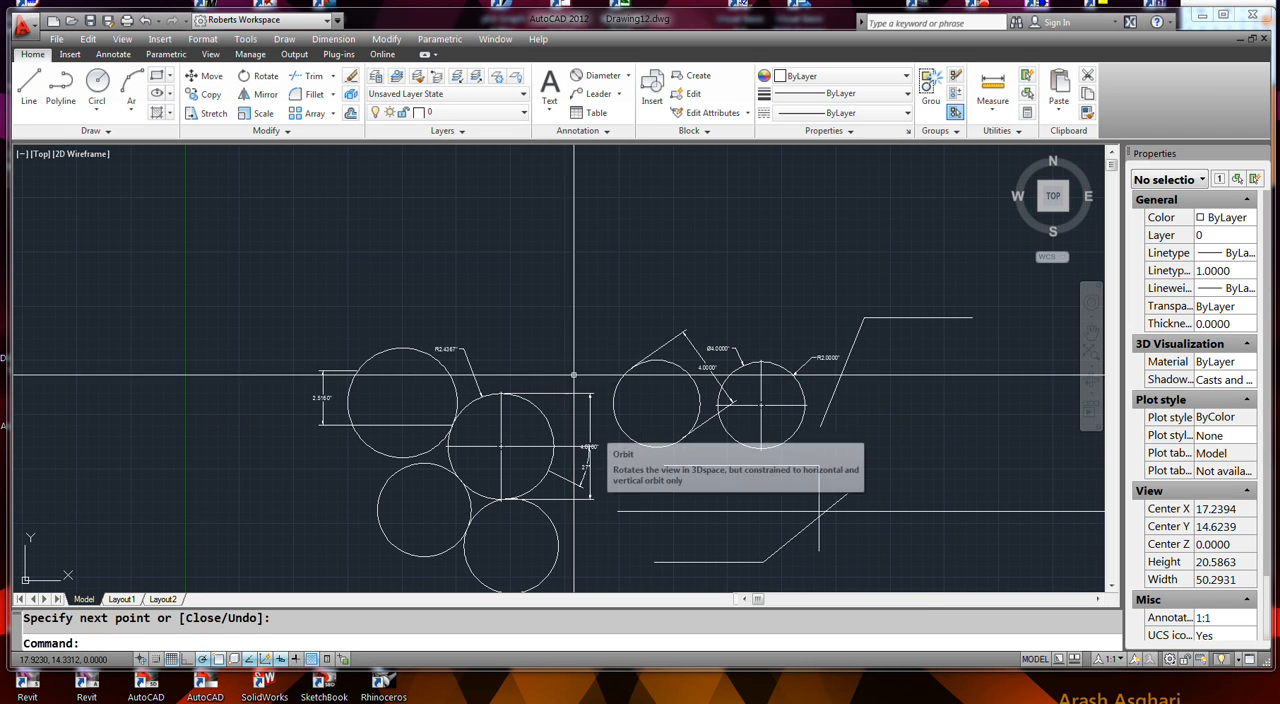
- Draw a line starting above the circle with the vertical 4.8700 dimension, ending at the polar coordinates 3<45
{"action": "key", "text": "Return"}
{"action": "left_click", "coordinate": [501, 349]}
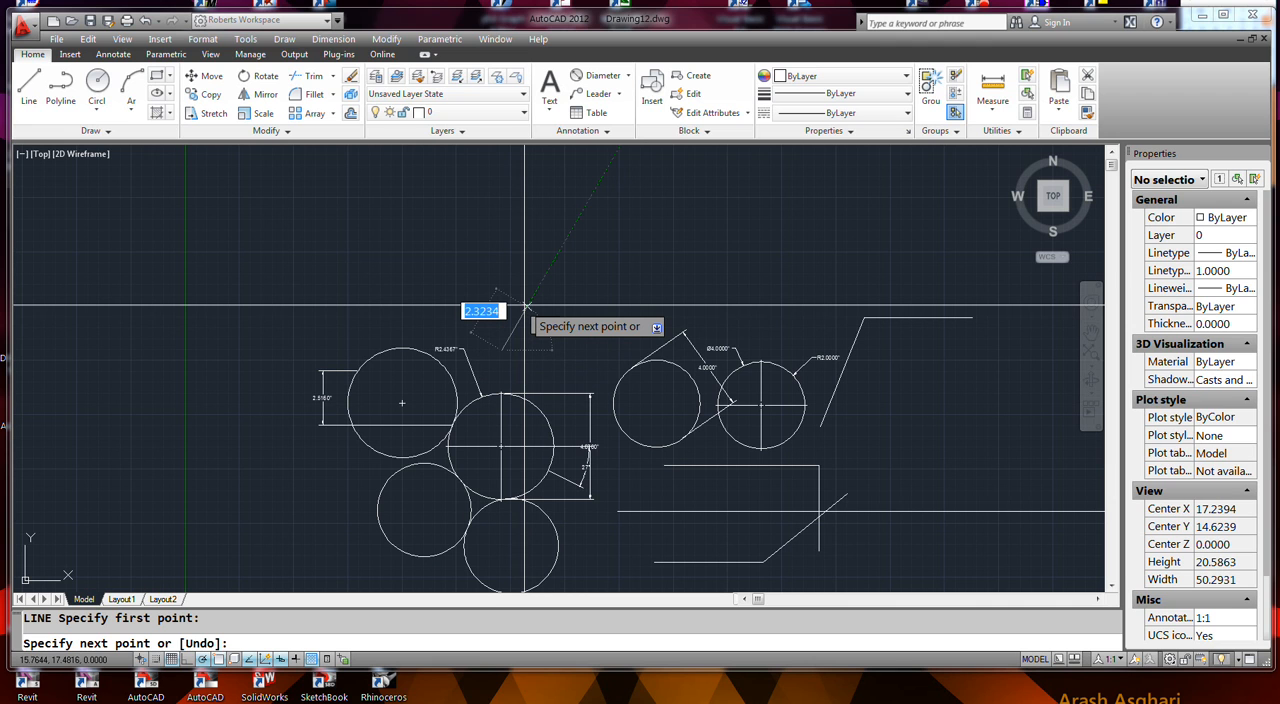
{"action": "type", "text": "3"}
{"action": "key", "text": "Tab"}
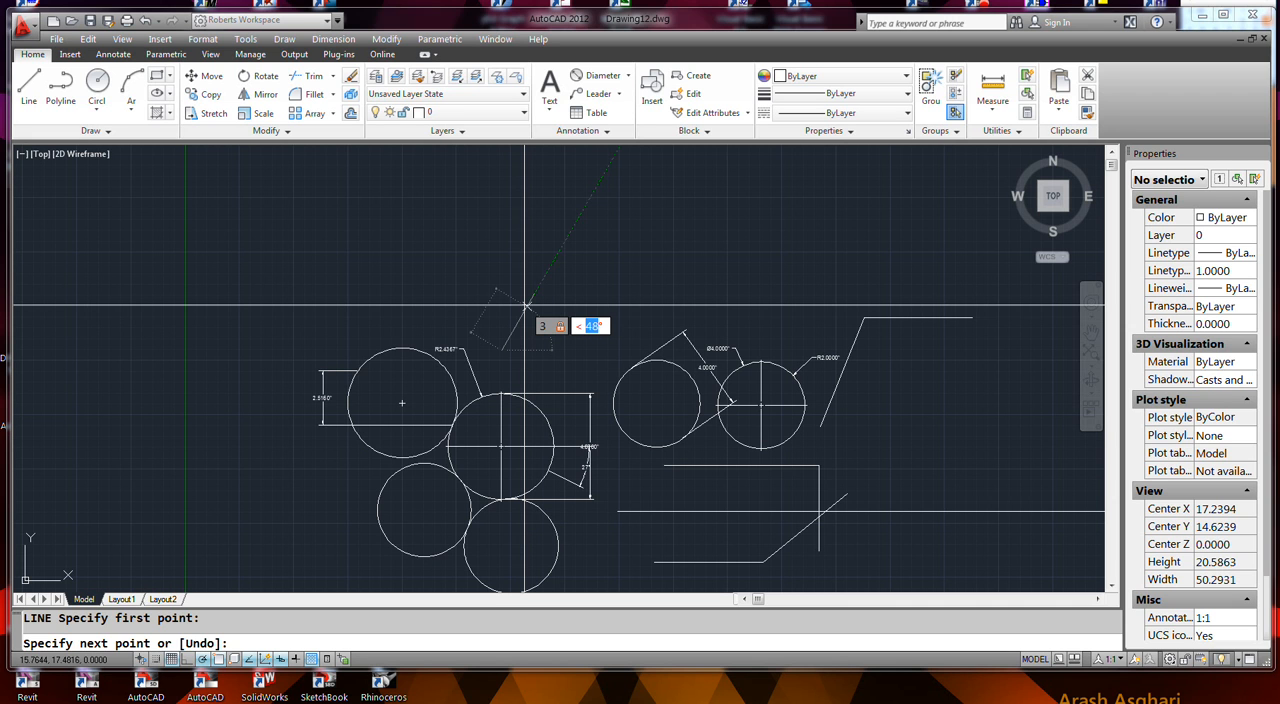
{"action": "type", "text": "45"}
{"action": "key", "text": "Return"}
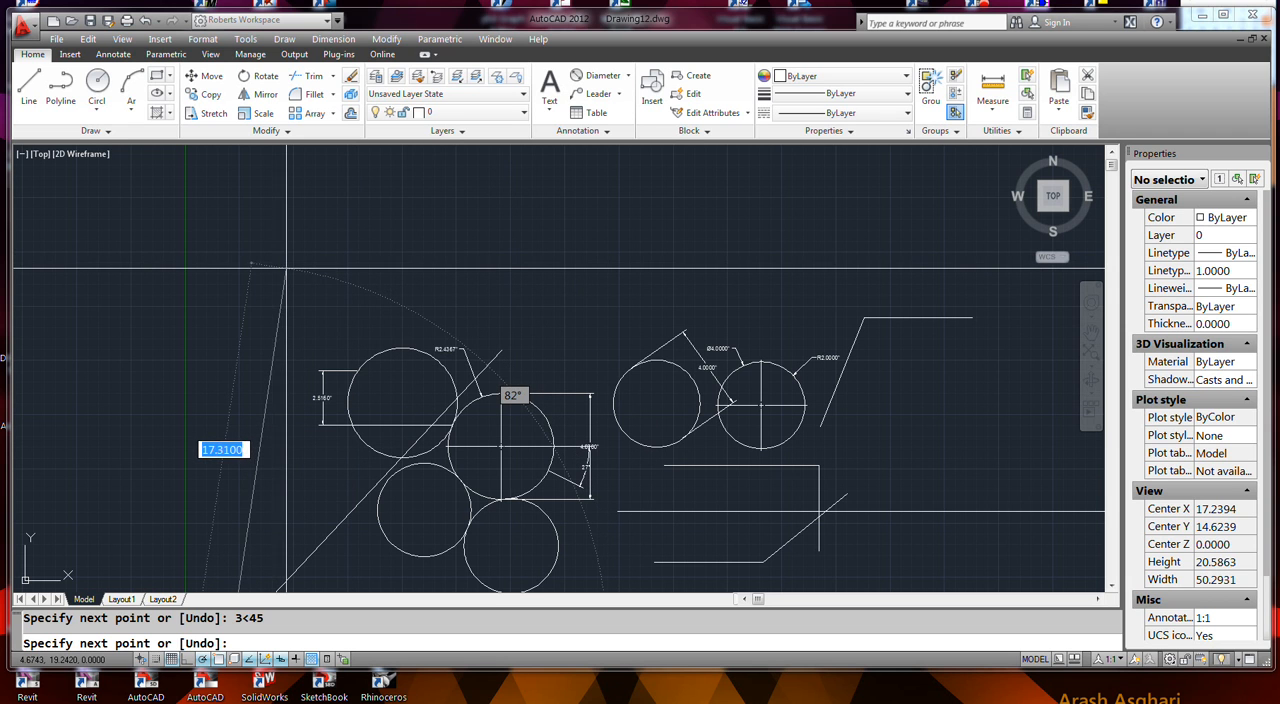
{"action": "key", "text": "Return"}
{"action": "key", "text": "Return"}
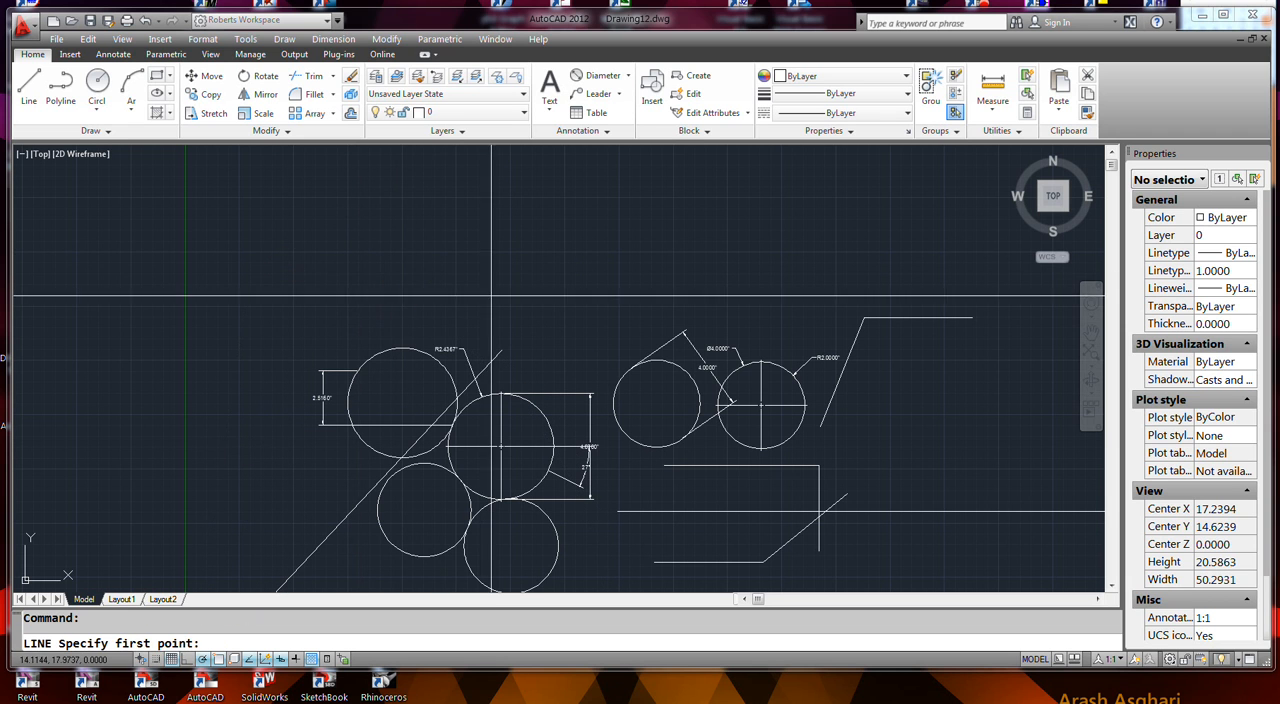
- Draw another line starting above the circle with the vertical 4.8700 dimension, ending at the polar coordinates 2<90, and end the line command
{"action": "left_click", "coordinate": [528, 323]}
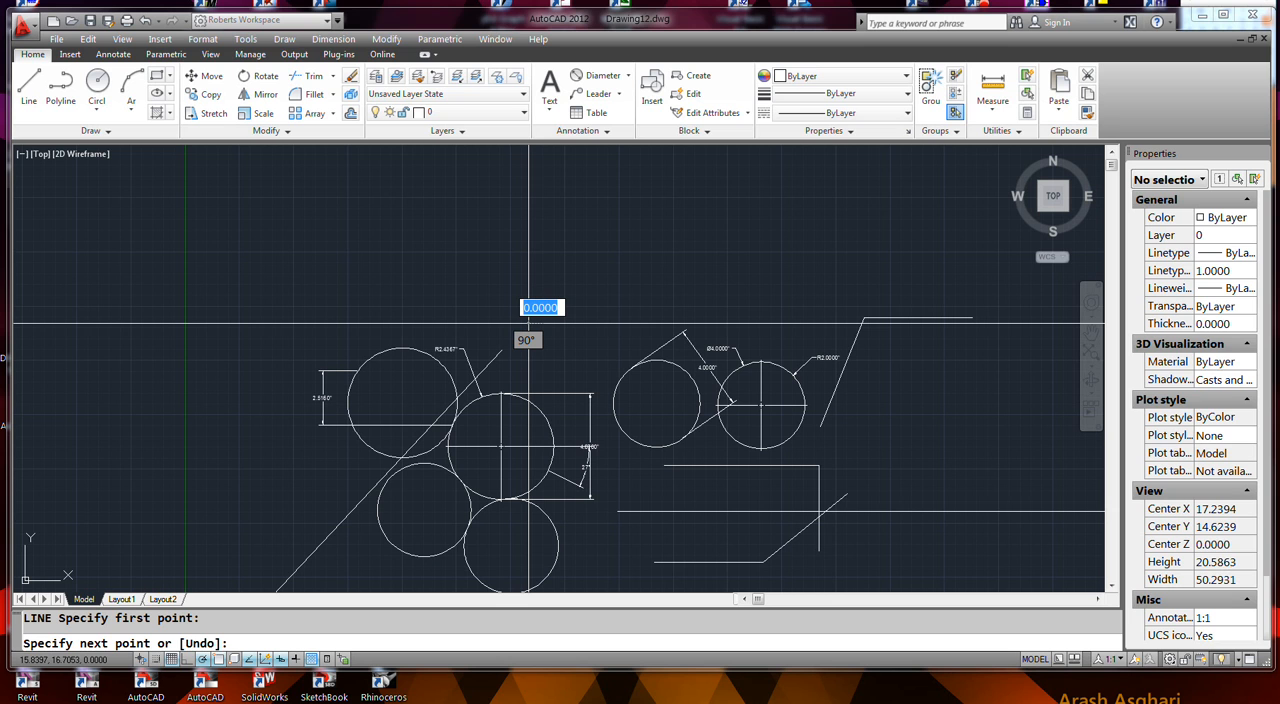
{"action": "type", "text": "2"}
{"action": "key", "text": "Tab"}
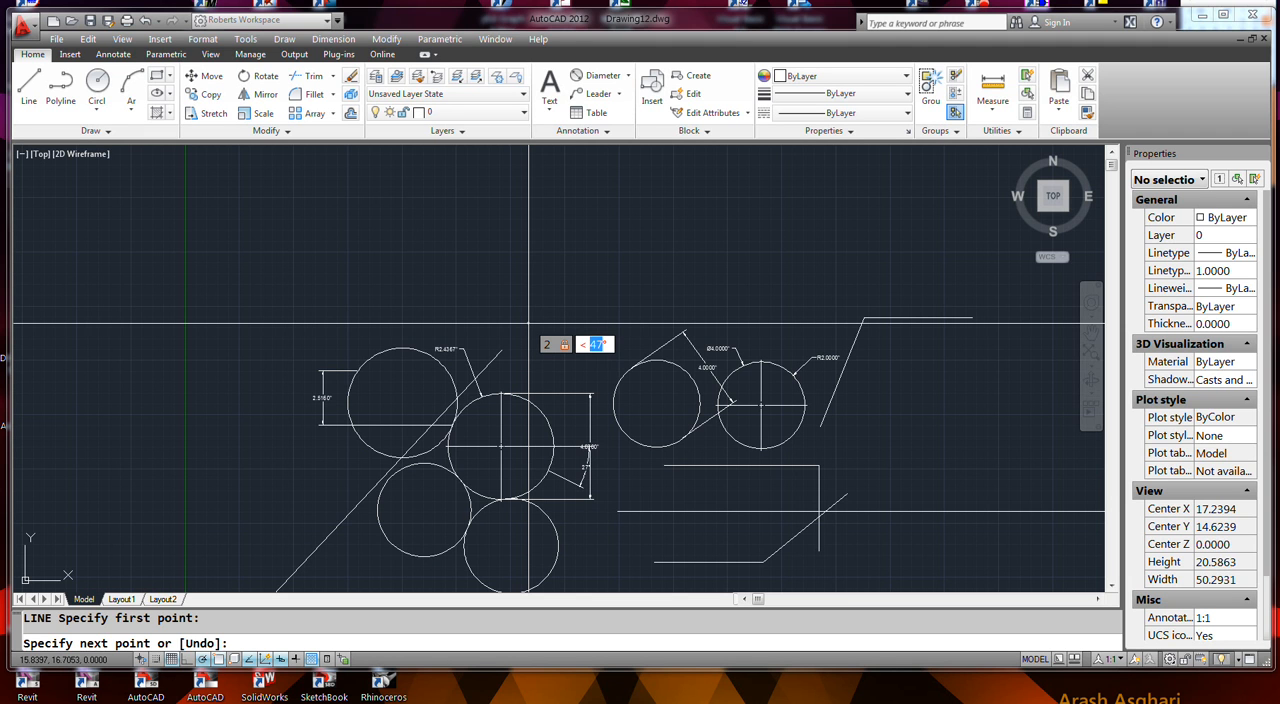
{"action": "type", "text": "90"}
{"action": "key", "text": "Return"}
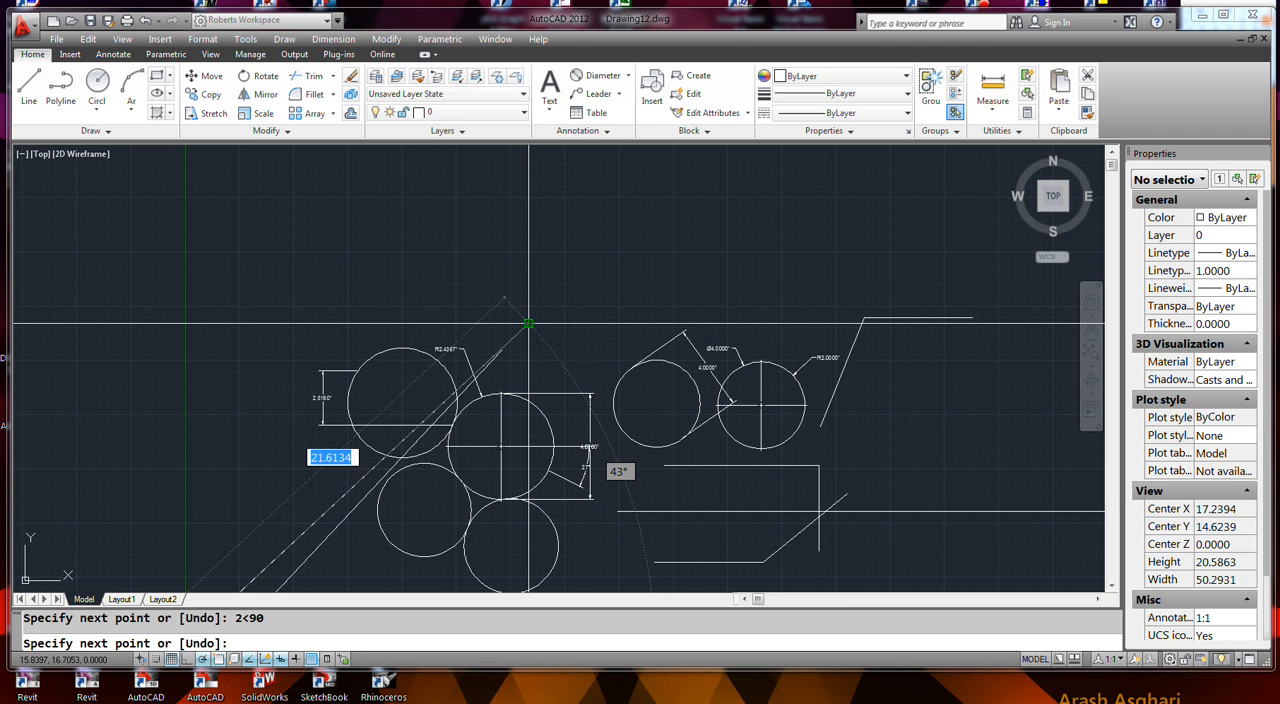
{"action": "scroll", "coordinate": [440, 258], "scroll_direction": "down", "scroll_amount": 6}
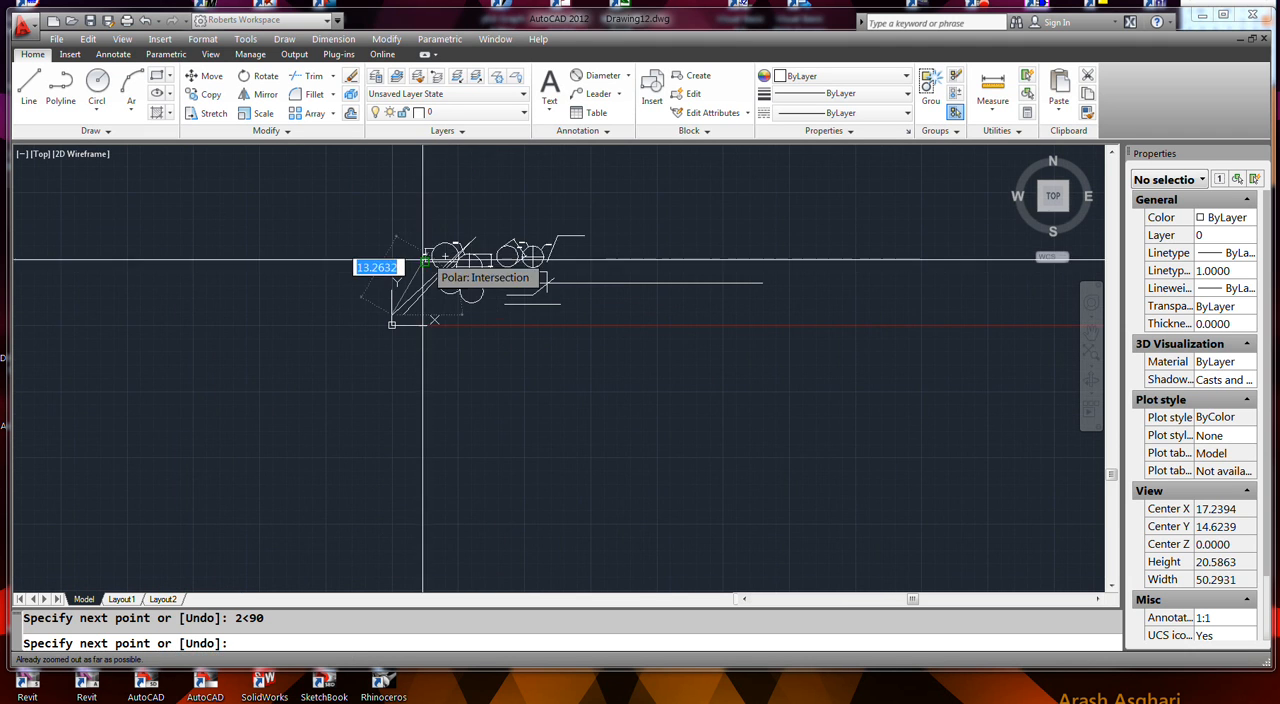
{"action": "scroll", "coordinate": [495, 283], "scroll_direction": "up", "scroll_amount": 3}
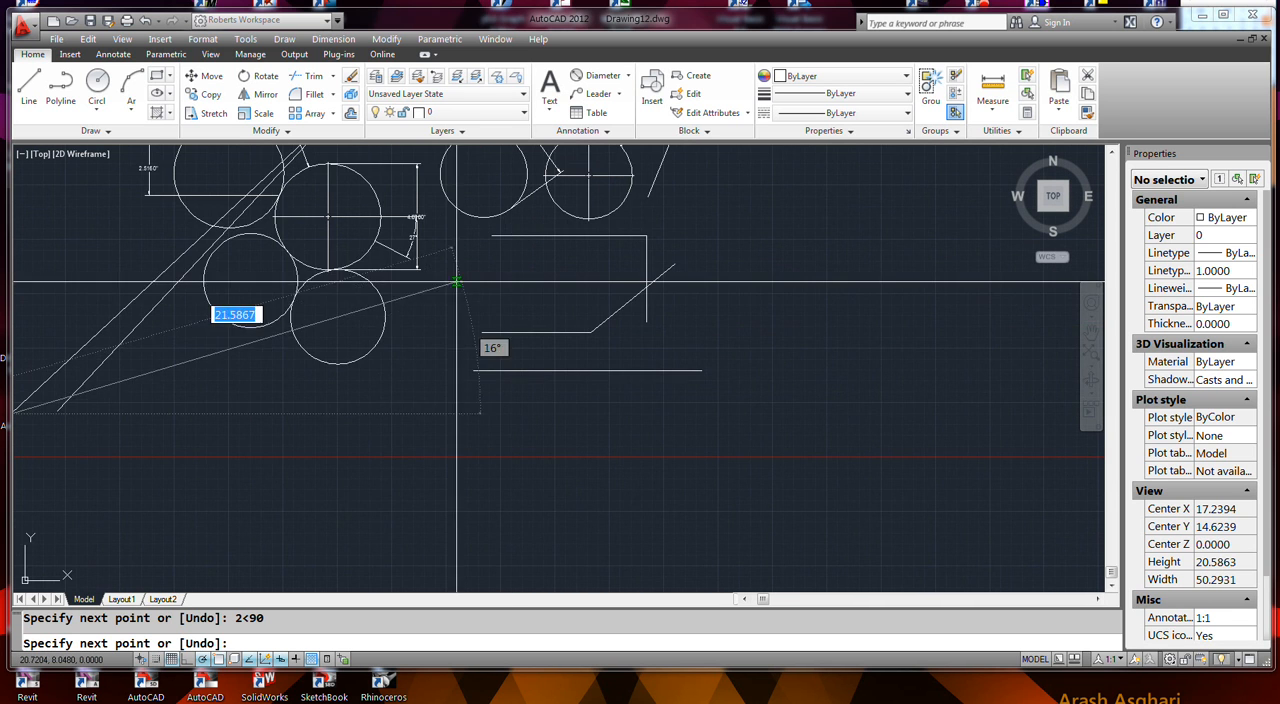
{"action": "scroll", "coordinate": [388, 294], "scroll_direction": "down", "scroll_amount": 2}
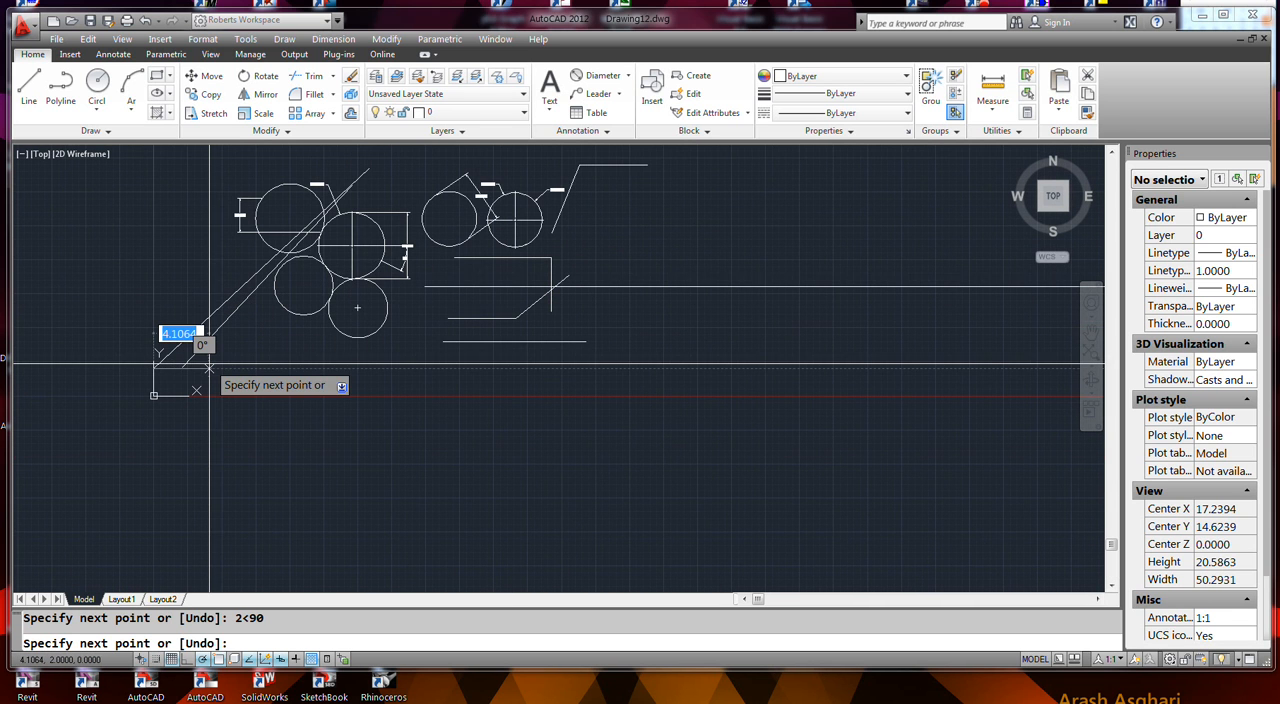
{"action": "key", "text": "Escape"}
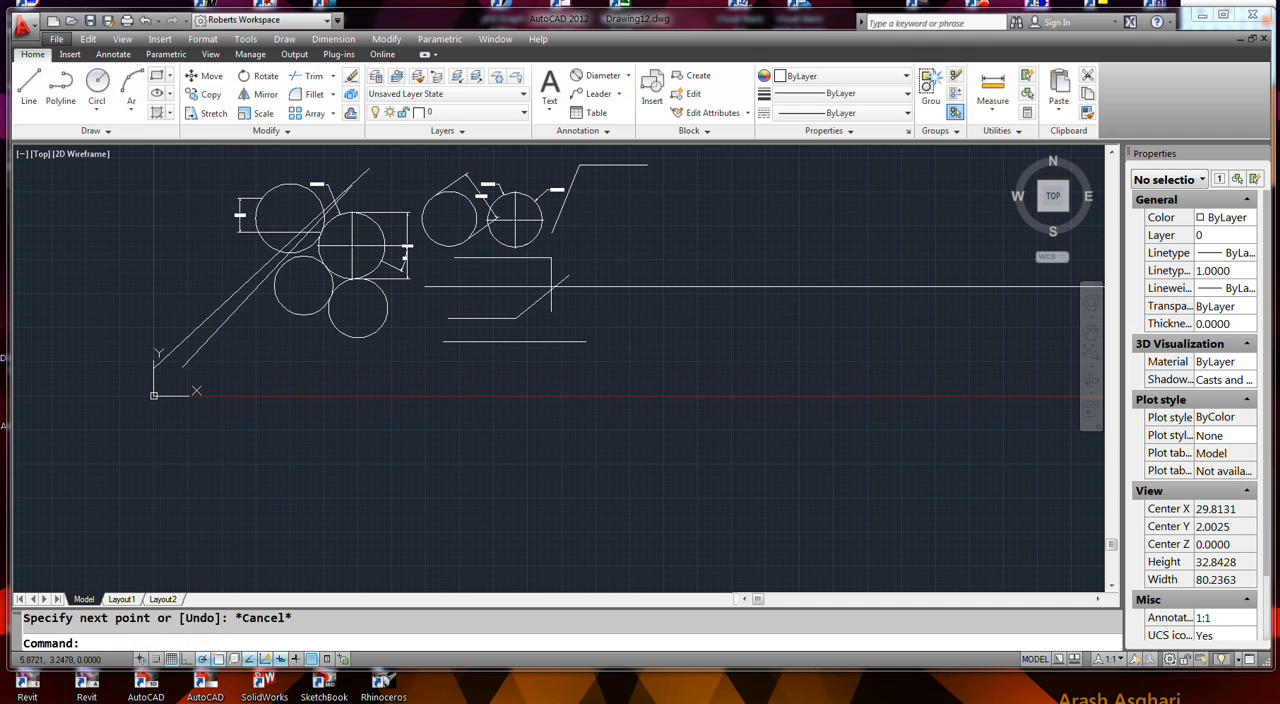
- Delete the two long diagonal lines running from near the origin across the group of four circles
{"action": "left_click", "coordinate": [237, 330]}
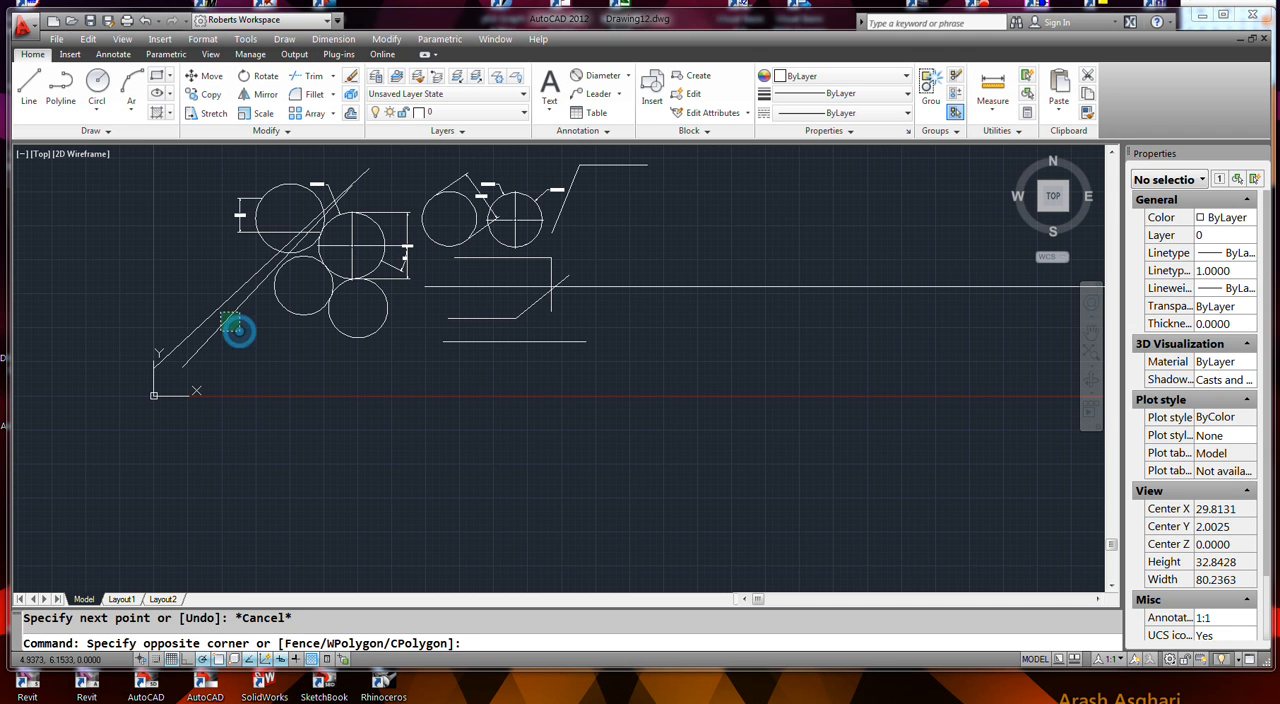
{"action": "left_click", "coordinate": [202, 300]}
{"action": "key", "text": "Delete"}
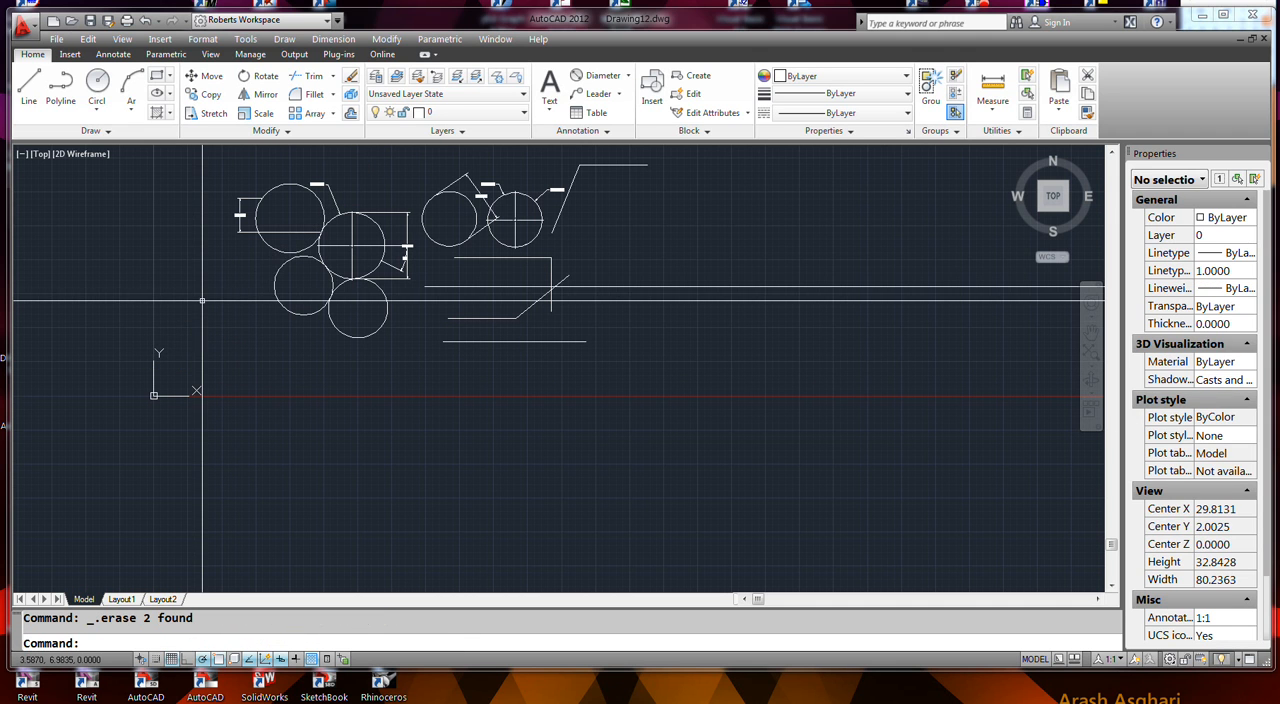
- Draw a line above the circle with the vertical 4.8700 dimension using @2<45, and continue it with a vertical segment straight down from its upper end
{"action": "scroll", "coordinate": [400, 176], "scroll_direction": "up", "scroll_amount": 8}
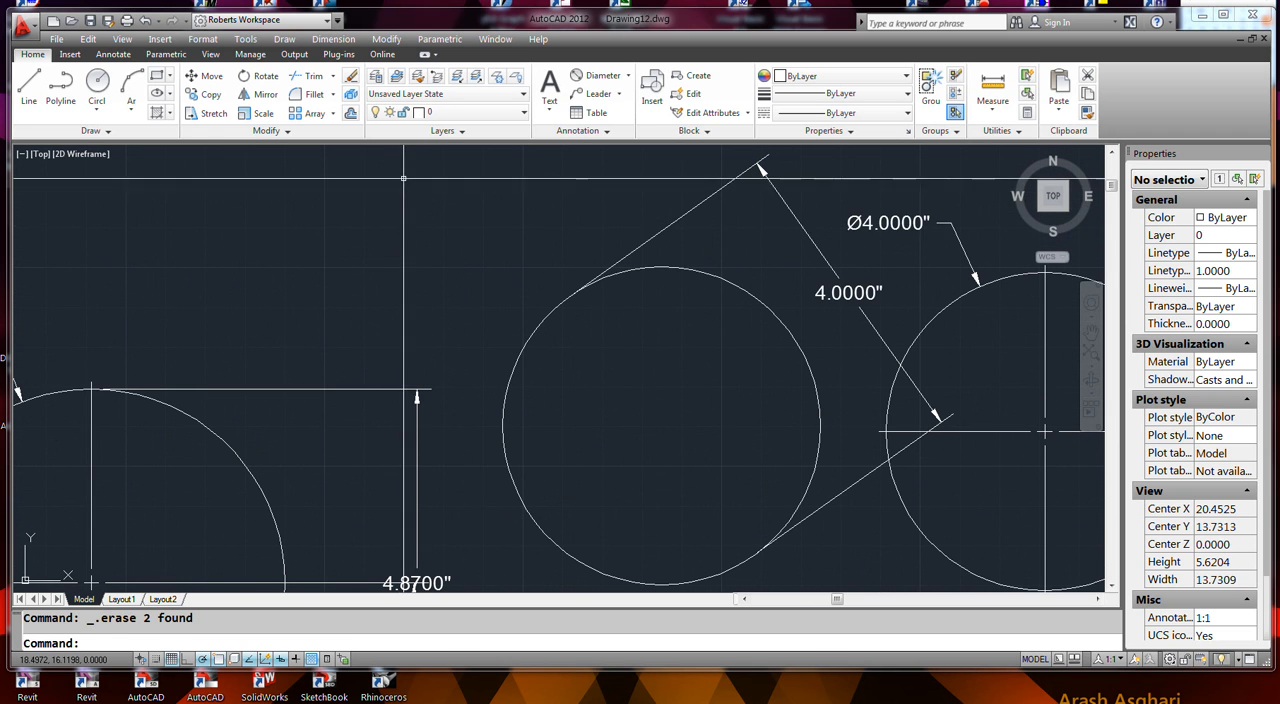
{"action": "key", "text": "Return"}
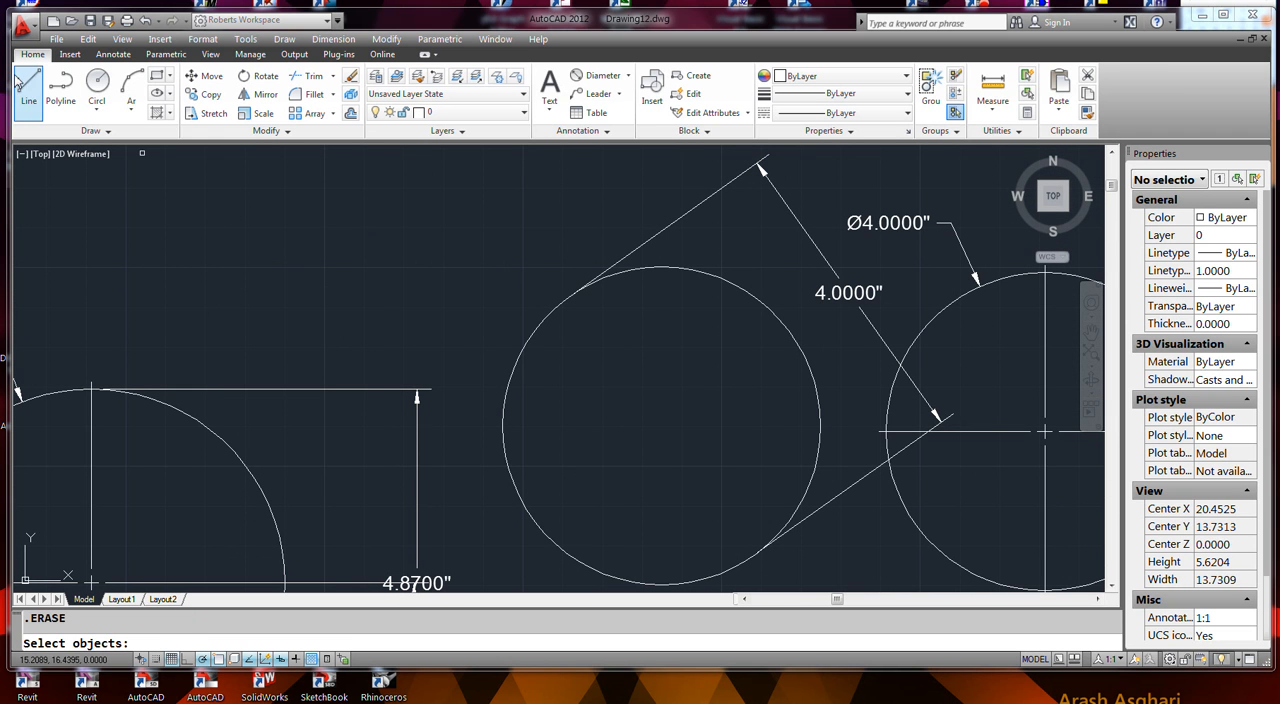
{"action": "left_click", "coordinate": [29, 85]}
{"action": "left_click", "coordinate": [295, 297]}
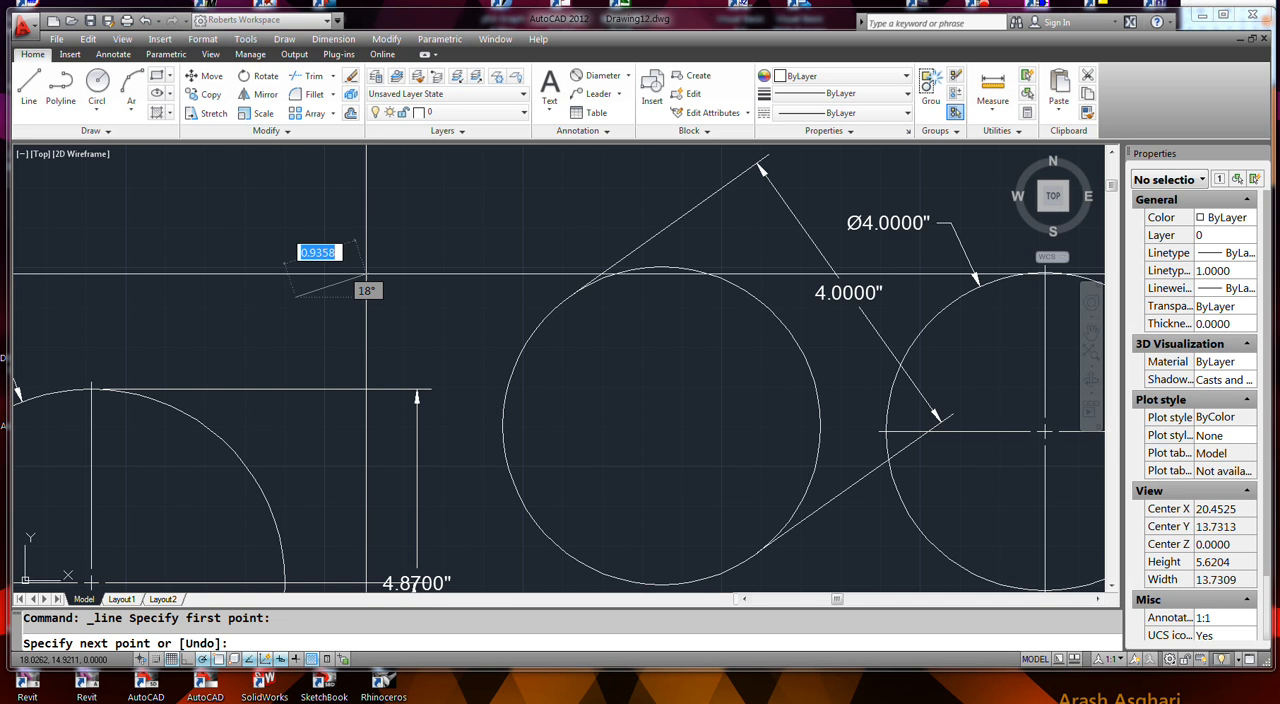
{"action": "type", "text": "2"}
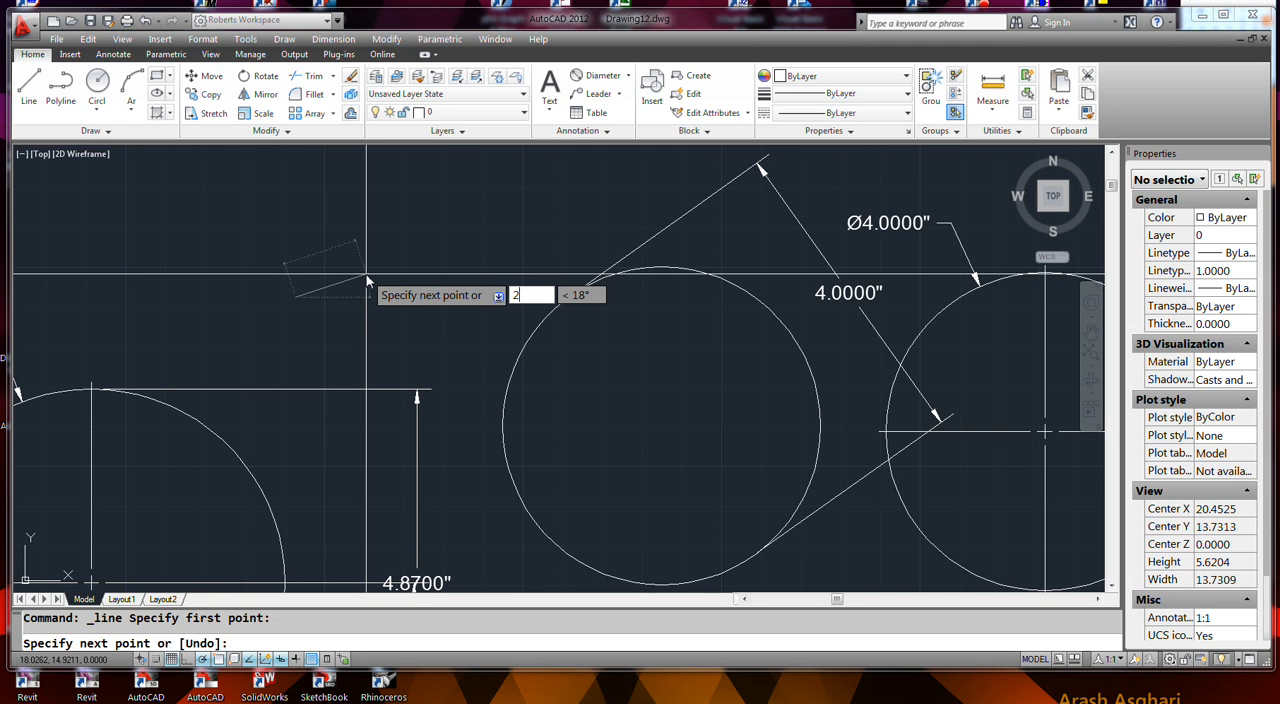
{"action": "key", "text": "Tab"}
{"action": "type", "text": "45"}
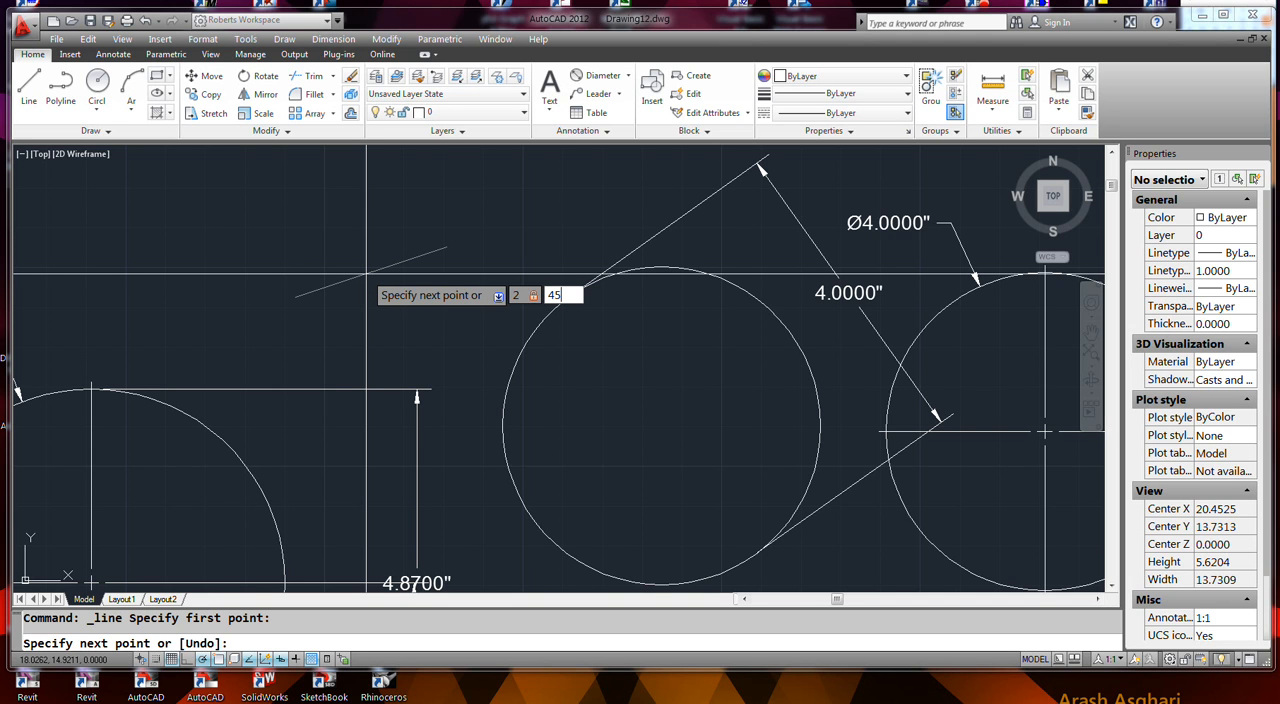
{"action": "key", "text": "Return"}
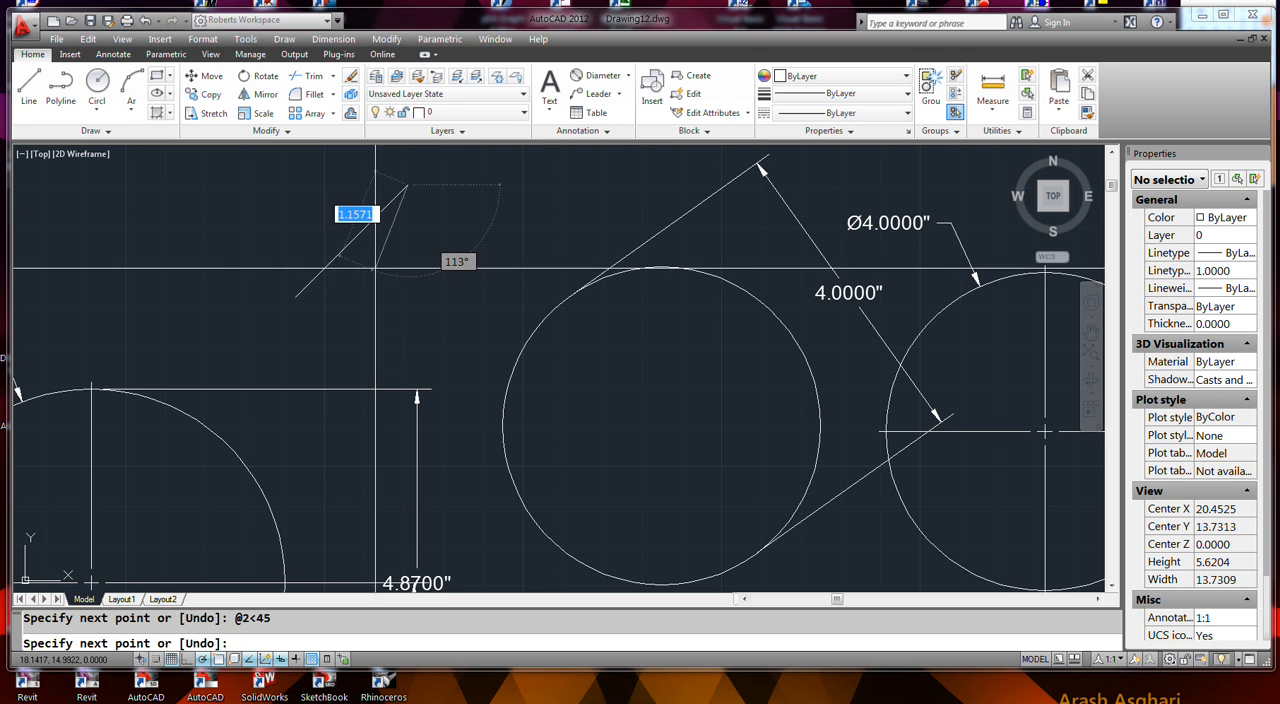
{"action": "left_click", "coordinate": [407, 288]}
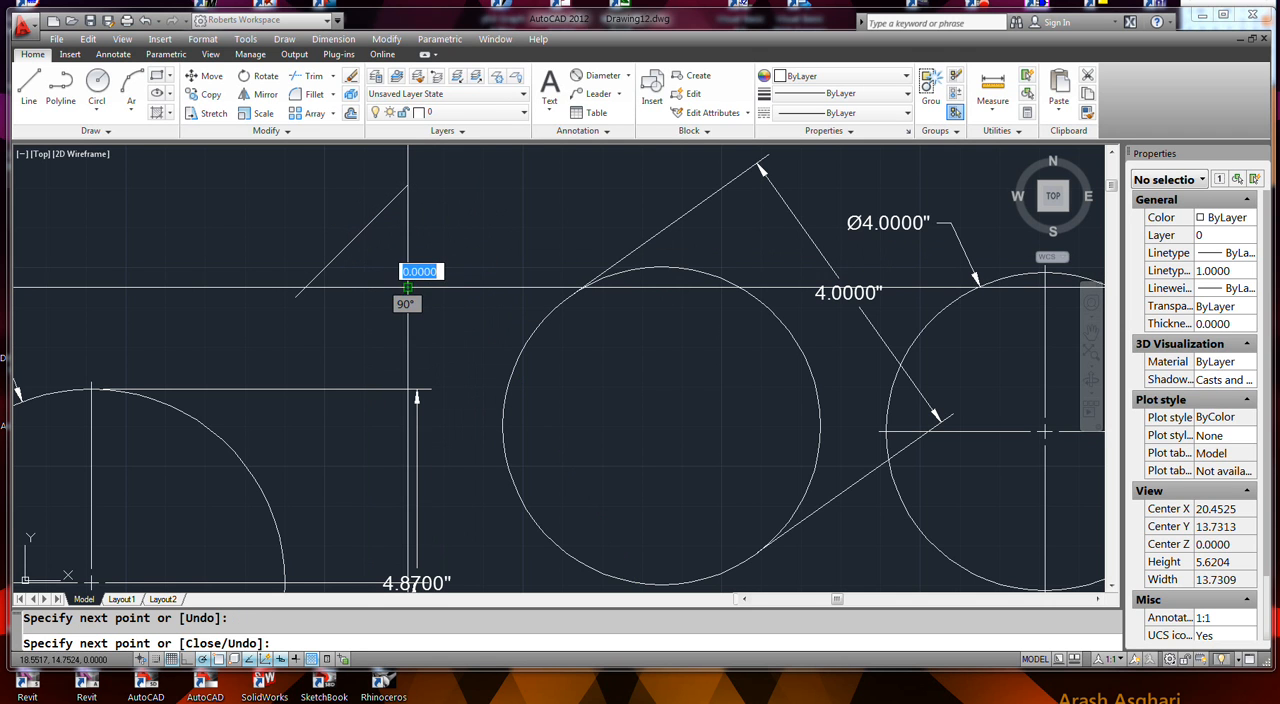